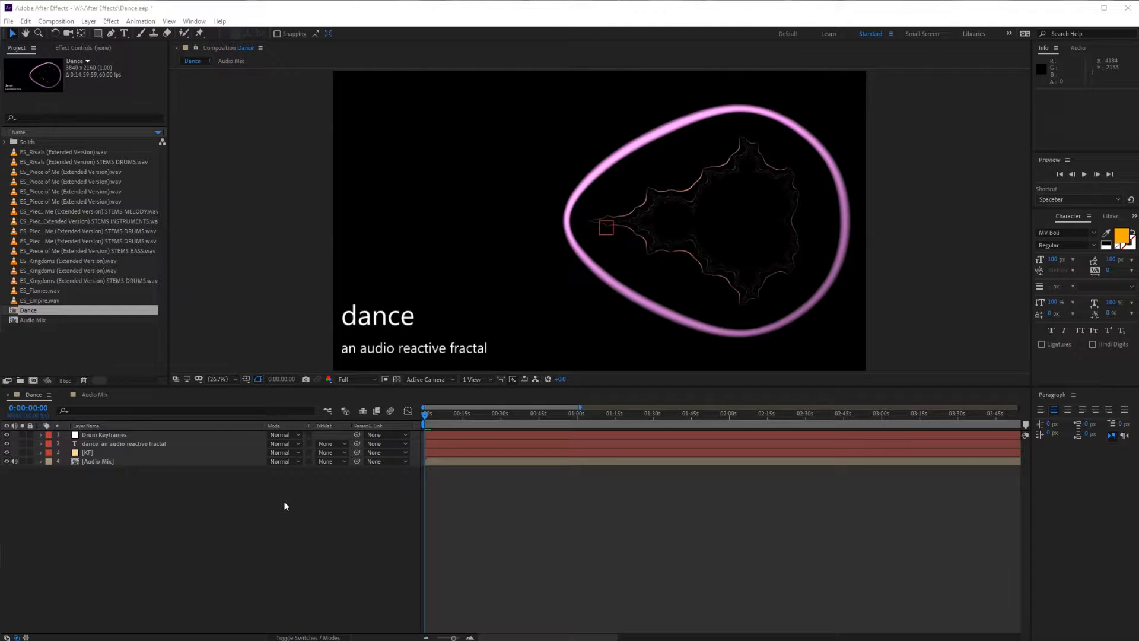
- Open the Audio Mix composition and compare the first Piece of Me track with its STEMS DRUMS layer
{"action": "double_click", "coordinate": [38, 321]}
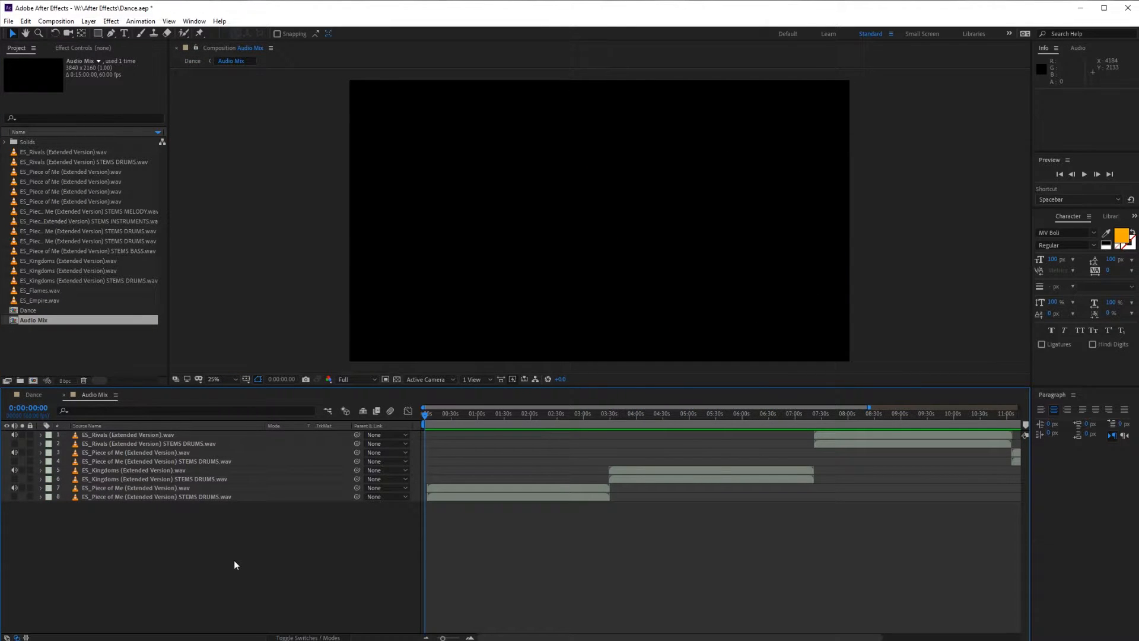
{"action": "left_click", "coordinate": [131, 489]}
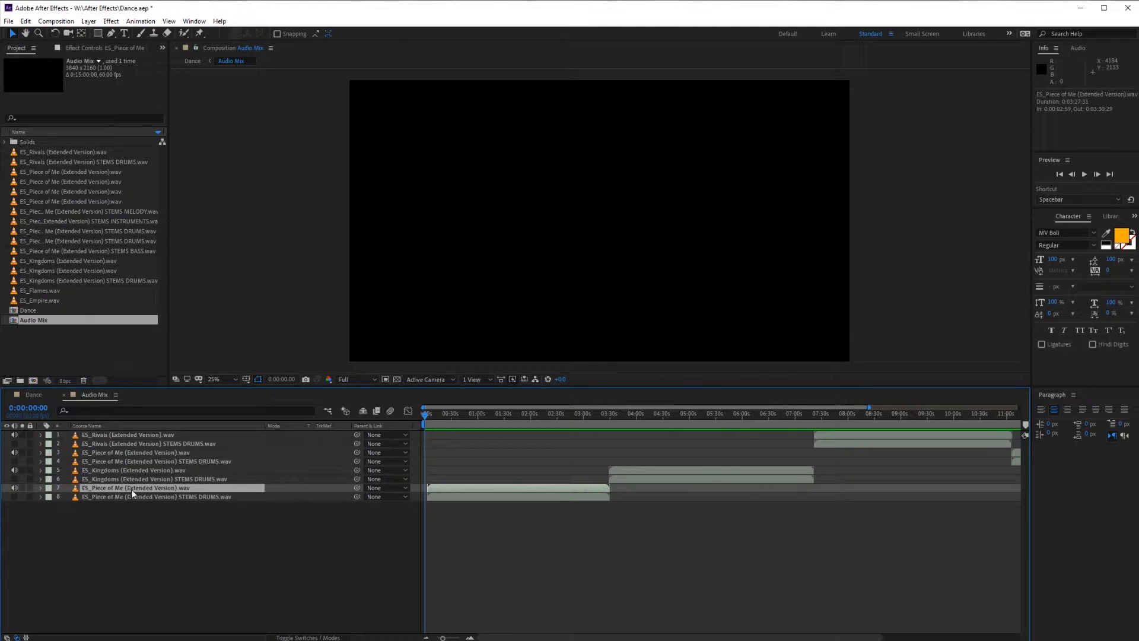
{"action": "left_click", "coordinate": [135, 498]}
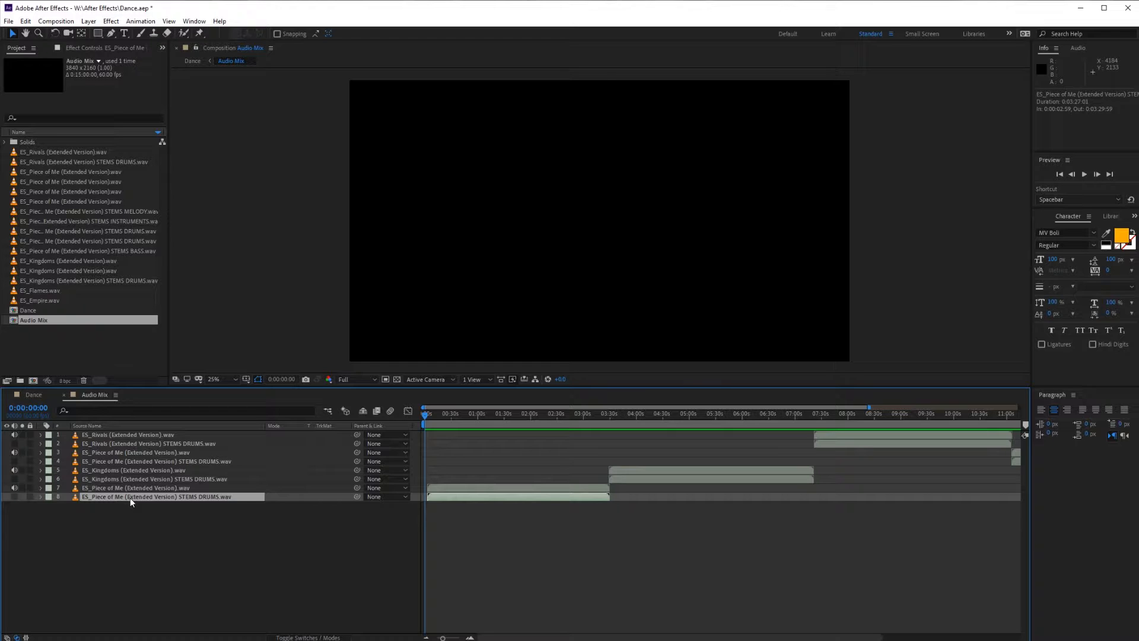
{"action": "left_click", "coordinate": [126, 489]}
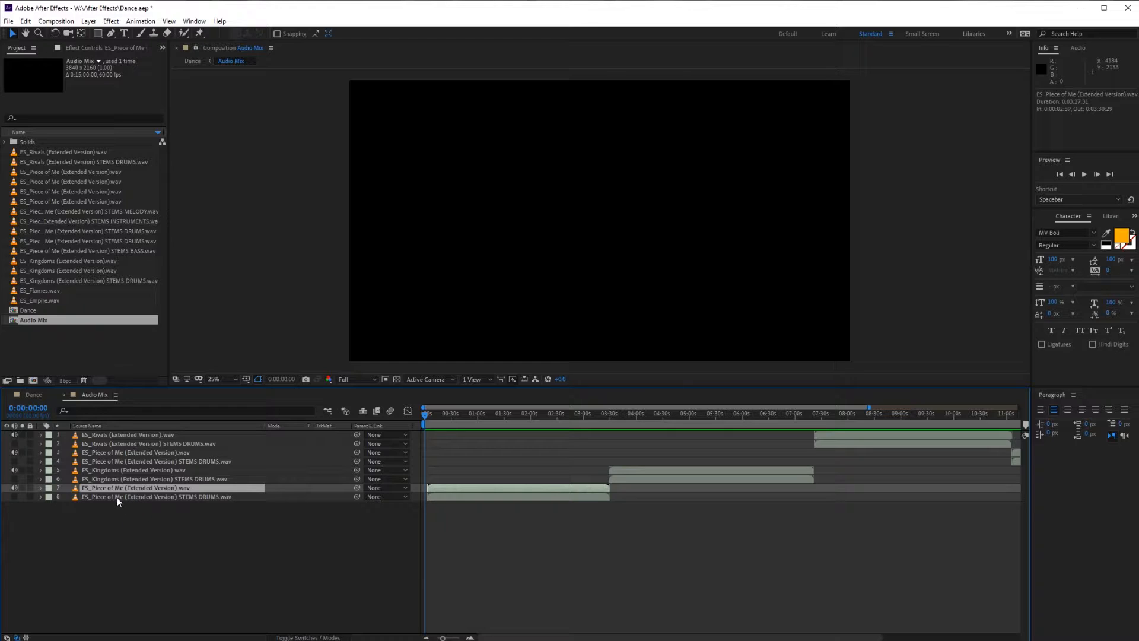
{"action": "left_click", "coordinate": [110, 499]}
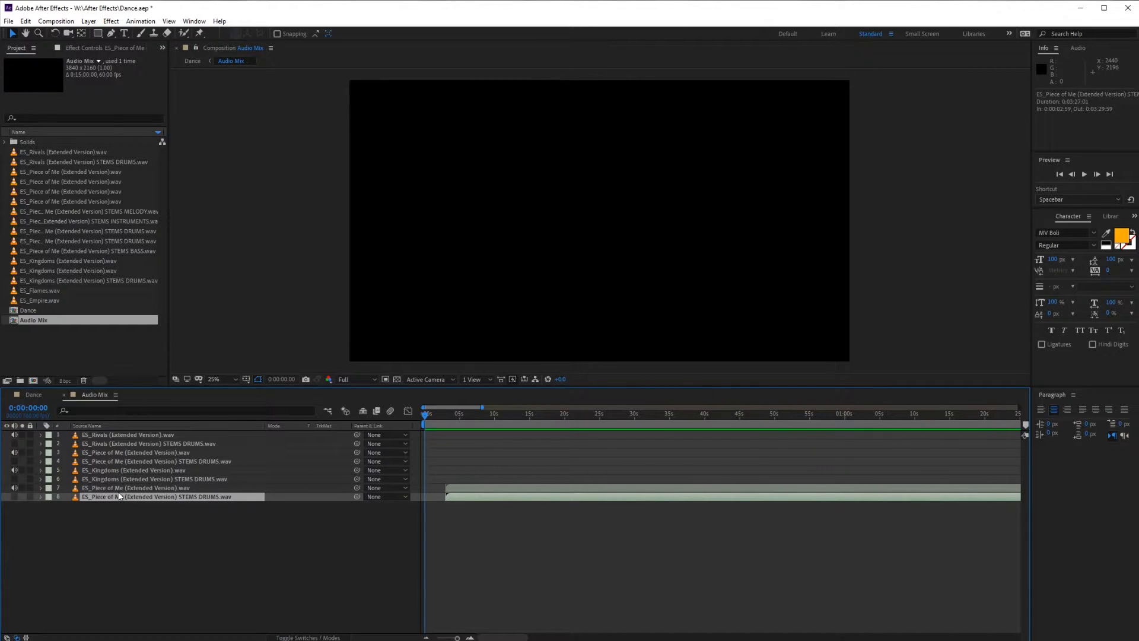
- Show the audio waveforms of the first Piece of Me track and its drum stem by filtering the layer properties for "wave"
{"action": "left_click", "coordinate": [95, 490], "text": "ctrl"}
{"action": "left_click", "coordinate": [41, 491]}
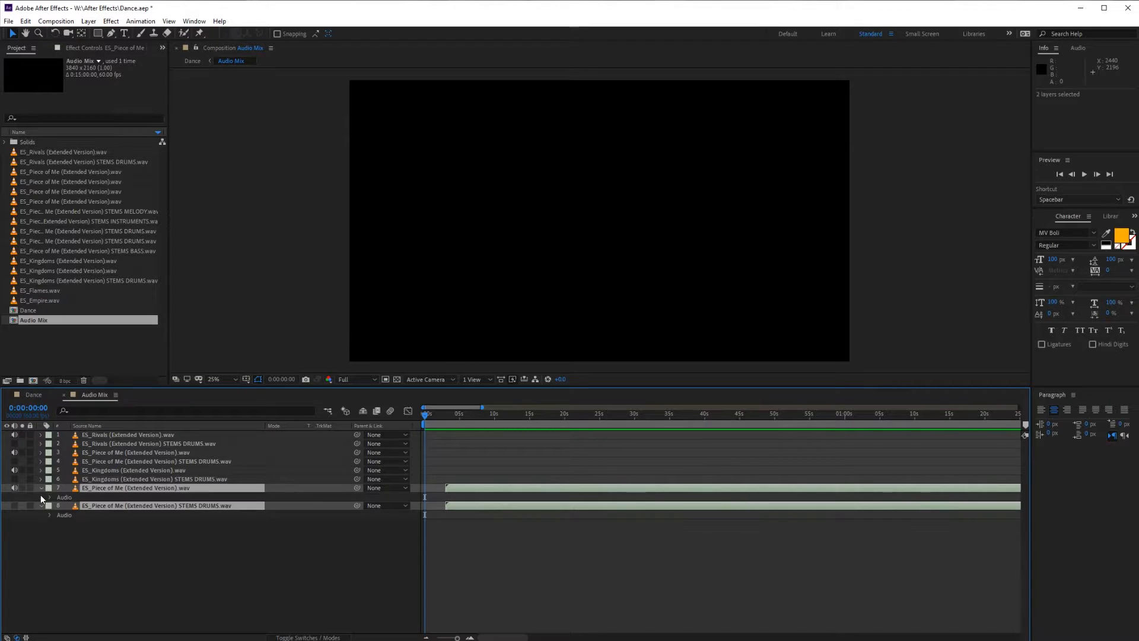
{"action": "left_click", "coordinate": [84, 411]}
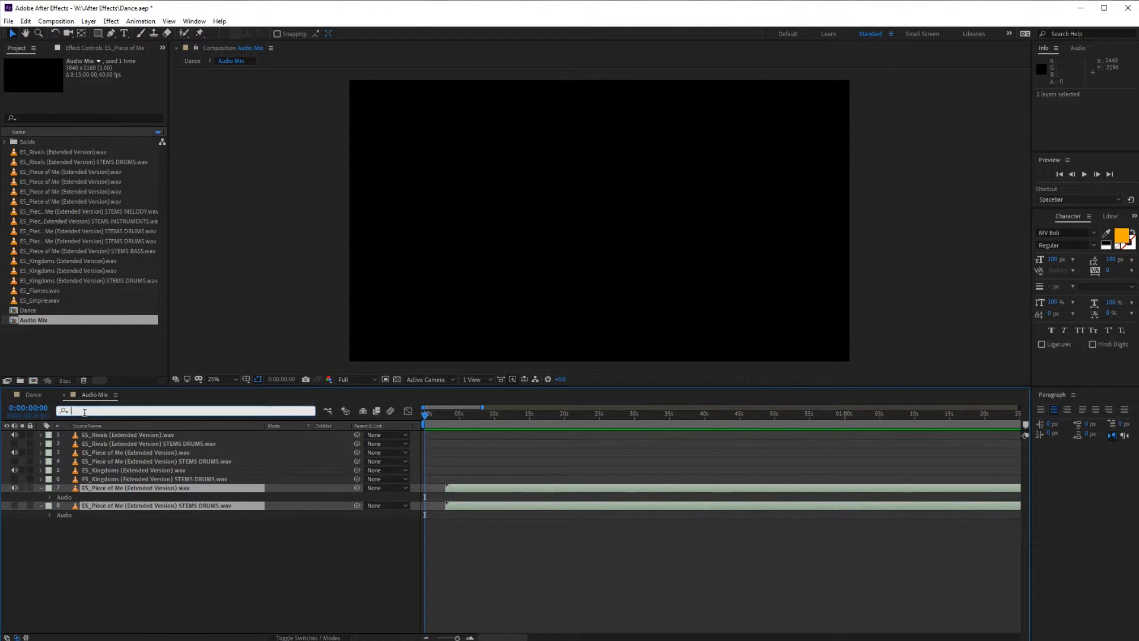
{"action": "type", "text": "wave"}
{"action": "left_click", "coordinate": [133, 571]}
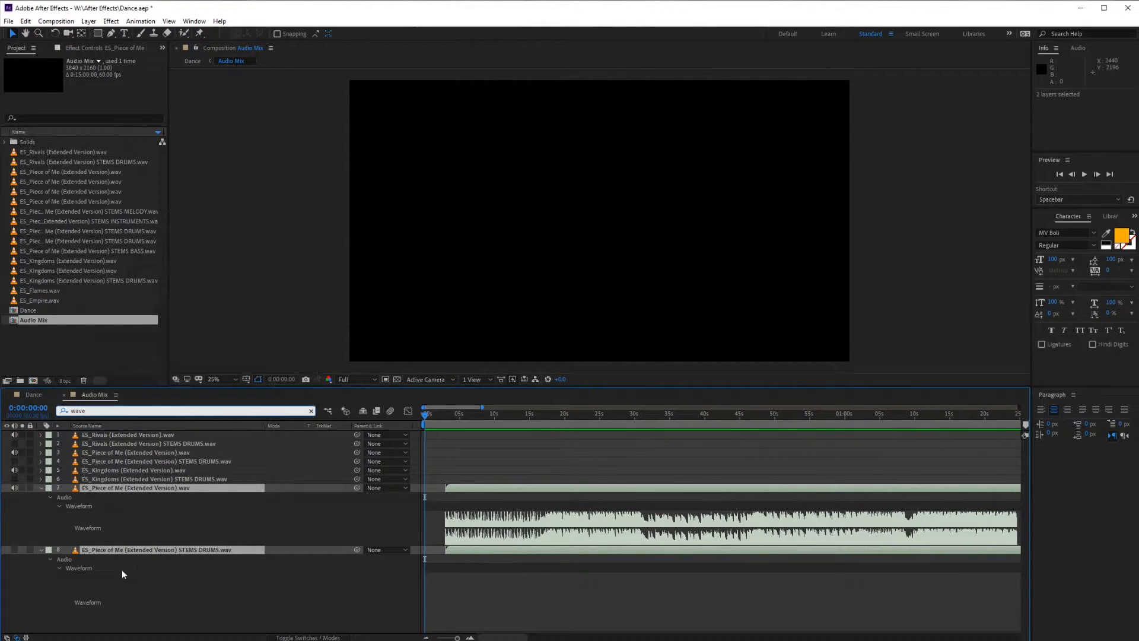
{"action": "left_click", "coordinate": [15, 549]}
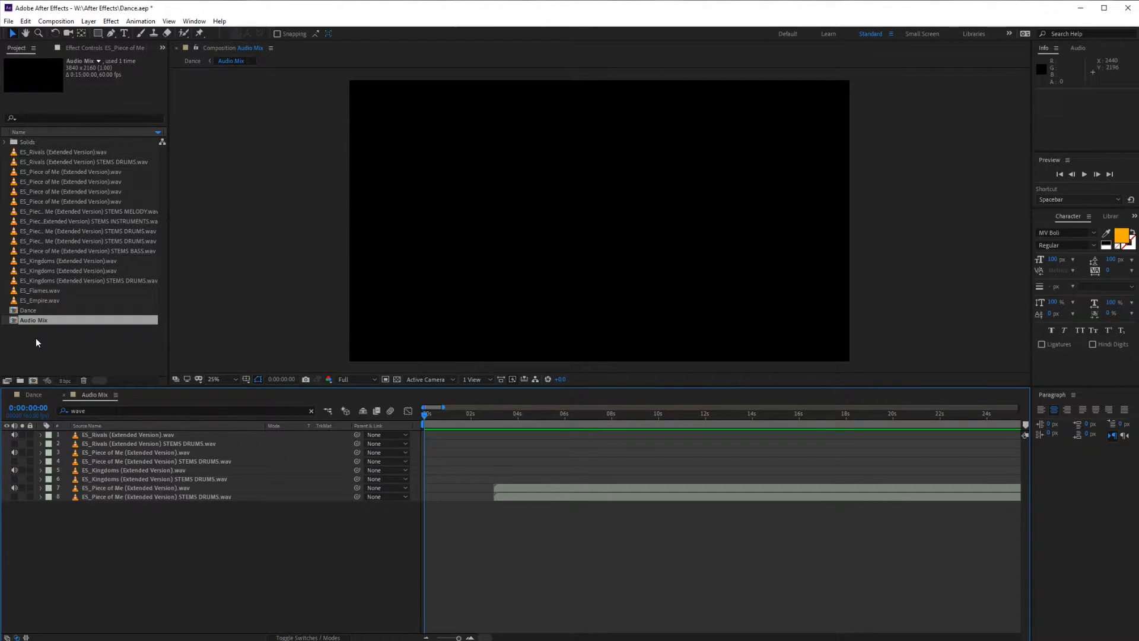
- Create a new composition from Audio Mix and convert the nested layer's audio to keyframes
{"action": "left_click_drag", "start_coordinate": [12, 321], "coordinate": [33, 380]}
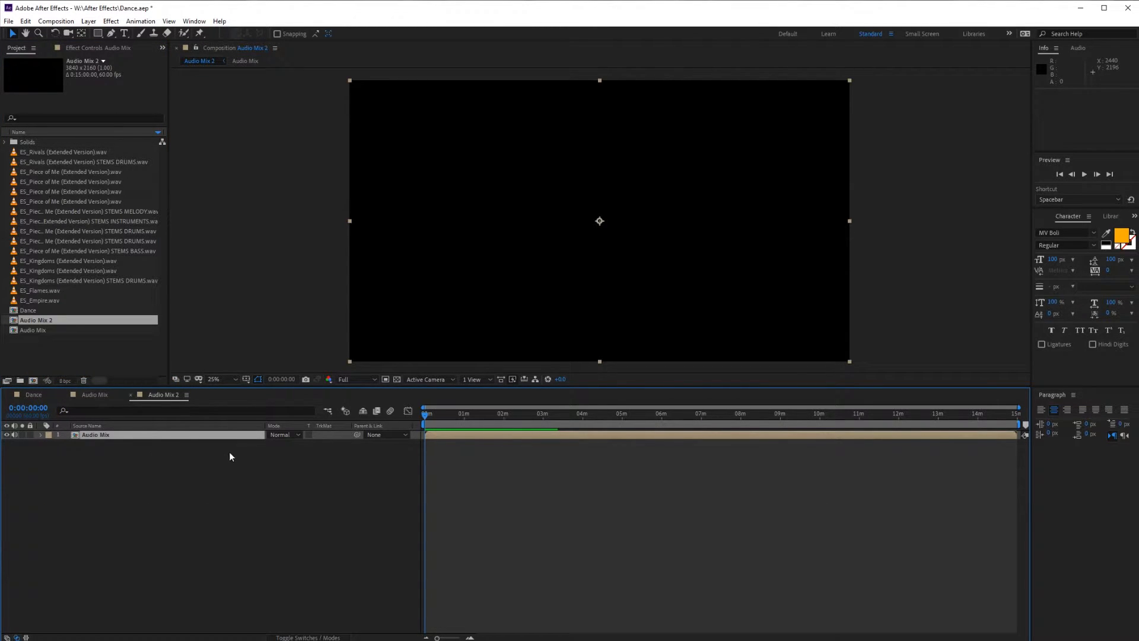
{"action": "right_click", "coordinate": [115, 439]}
{"action": "mouse_move", "coordinate": [191, 607]}
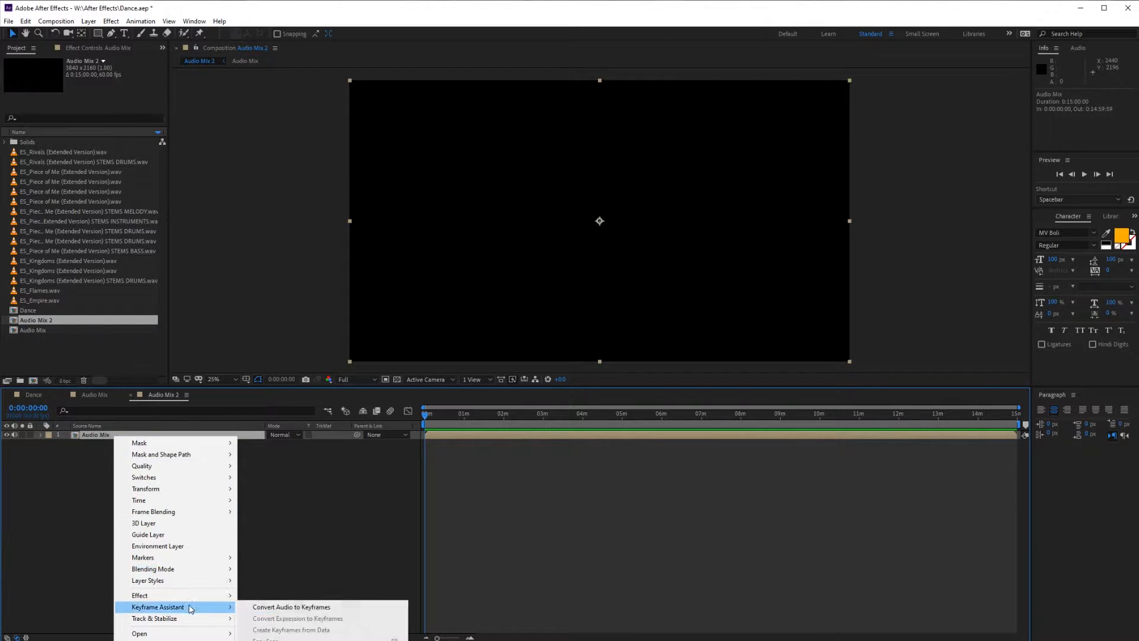
{"action": "left_click", "coordinate": [284, 606]}
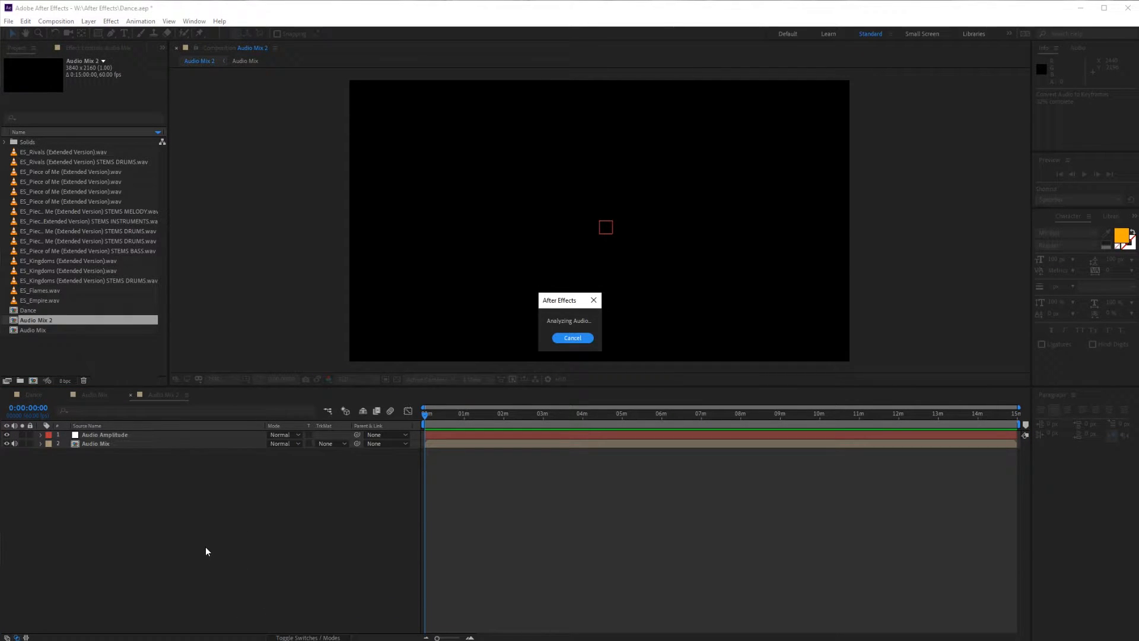
- Expand the effects of the generated Audio Amplitude layer and rename the layer Full Audio
{"action": "left_click", "coordinate": [41, 435]}
{"action": "left_click", "coordinate": [49, 444]}
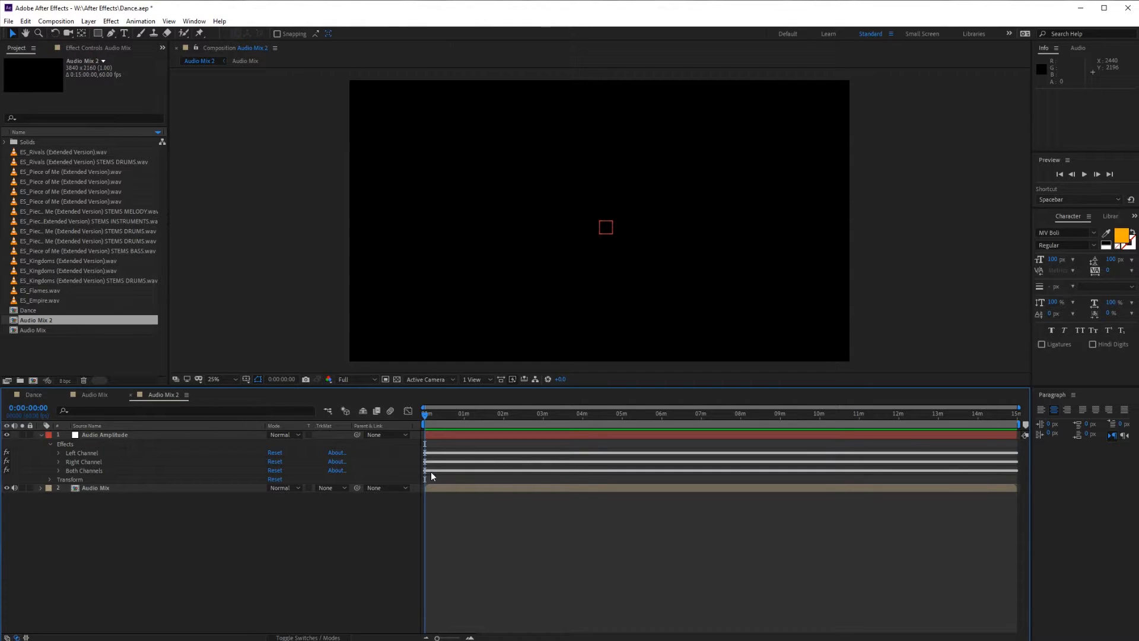
{"action": "left_click", "coordinate": [115, 435]}
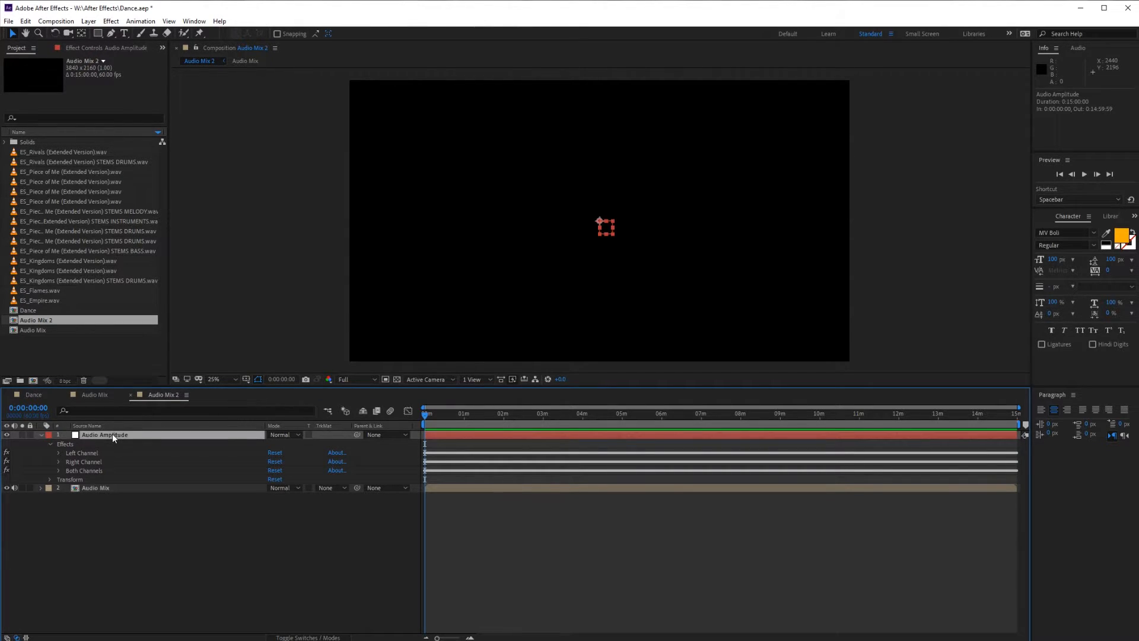
{"action": "key", "text": "Return"}
{"action": "type", "text": "F"}
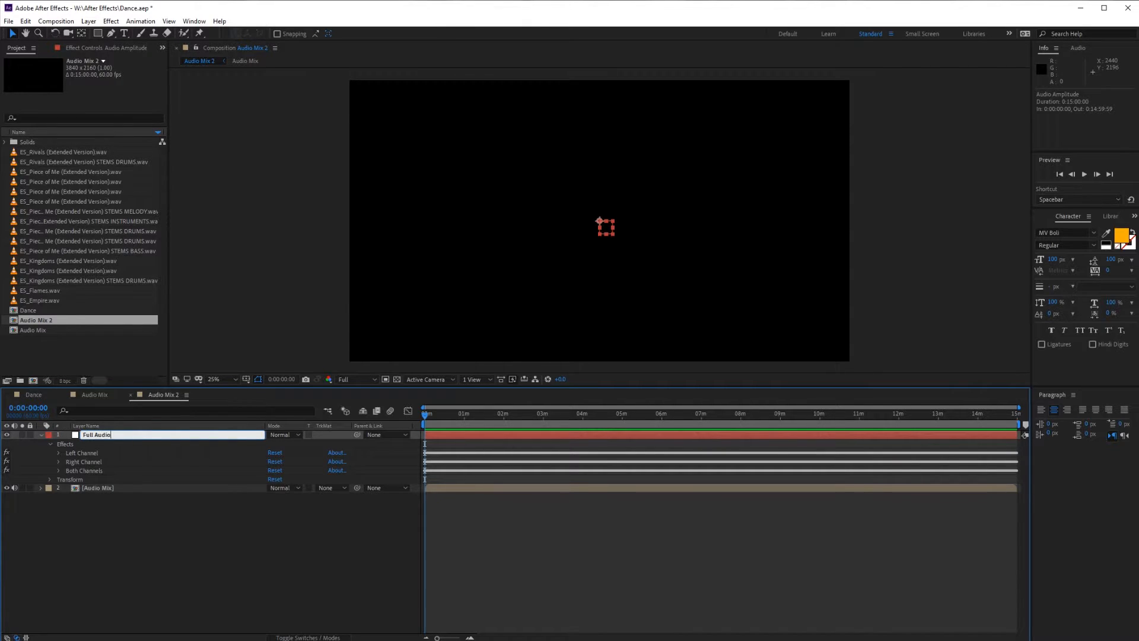
{"action": "type", "text": "ull Audio"}
{"action": "left_click", "coordinate": [100, 550]}
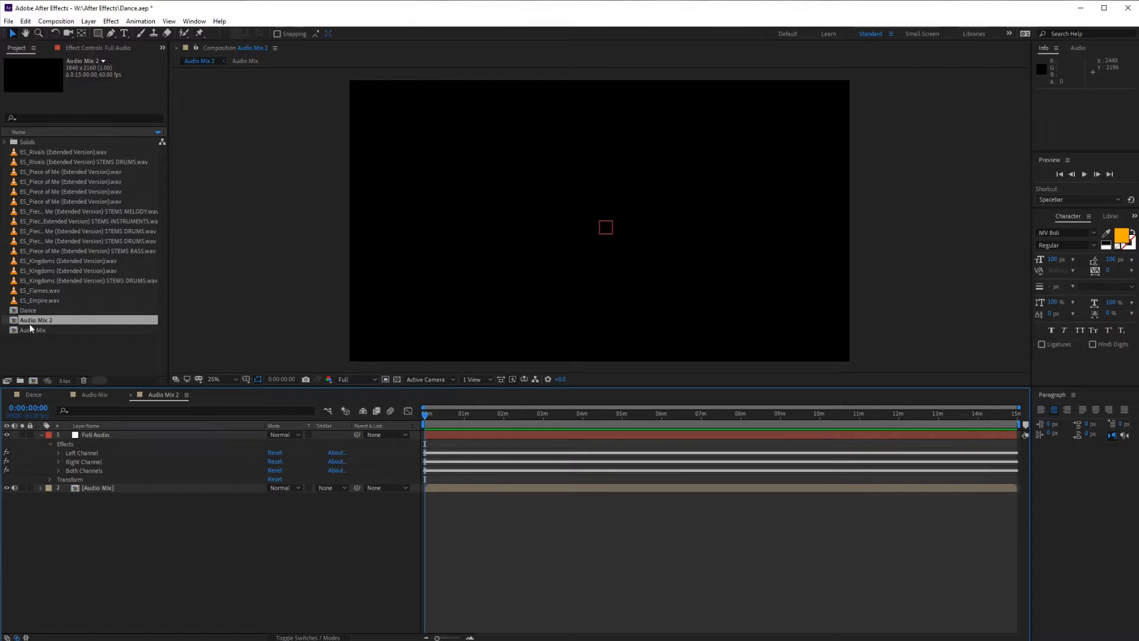
- In the Audio Mix composition, mute the full tracks and enable the STEMS DRUMS layers, returning to Audio Mix 2
{"action": "left_click", "coordinate": [94, 394]}
{"action": "left_click_drag", "start_coordinate": [17, 499], "coordinate": [14, 435]}
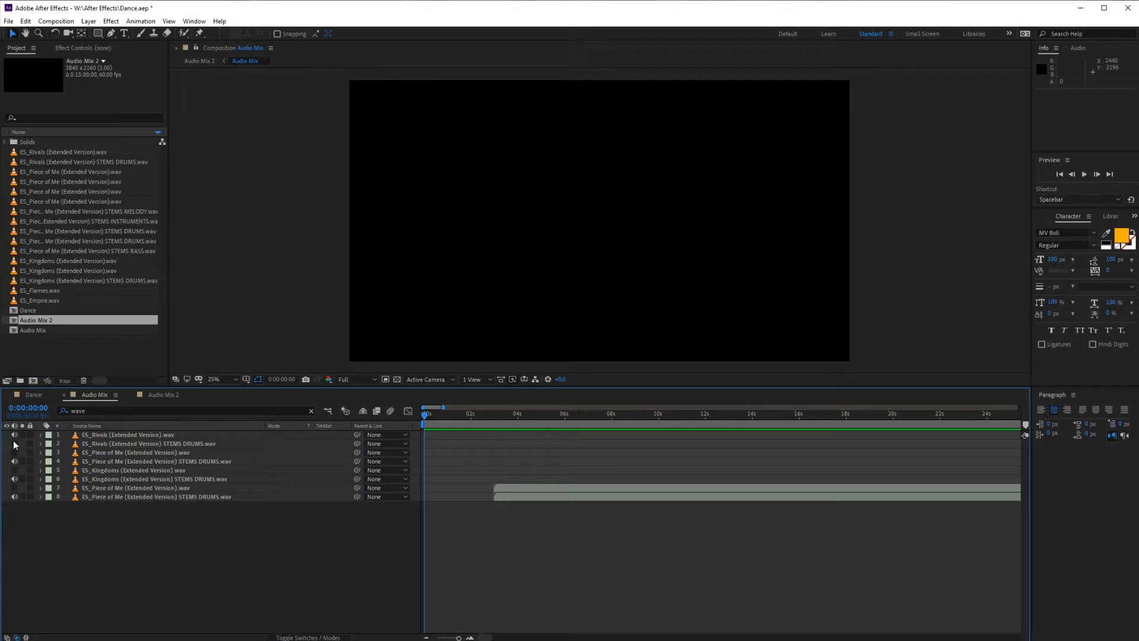
{"action": "left_click", "coordinate": [161, 395]}
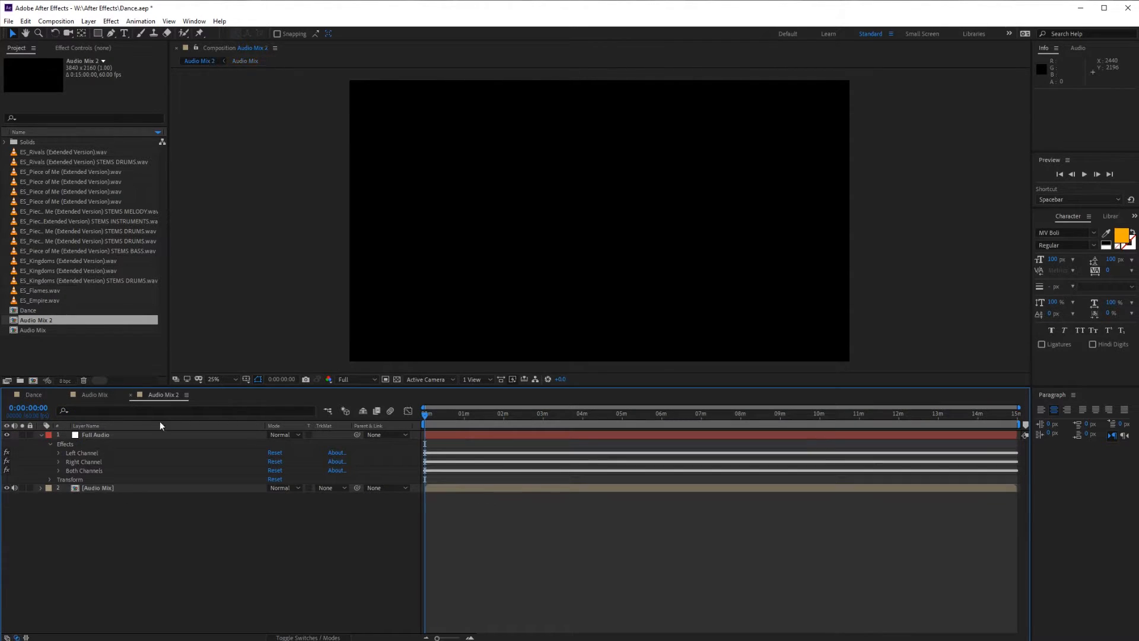
- Convert the Audio Mix layer's audio to keyframes again and rename the new amplitude layer Drums Only
{"action": "right_click", "coordinate": [101, 489]}
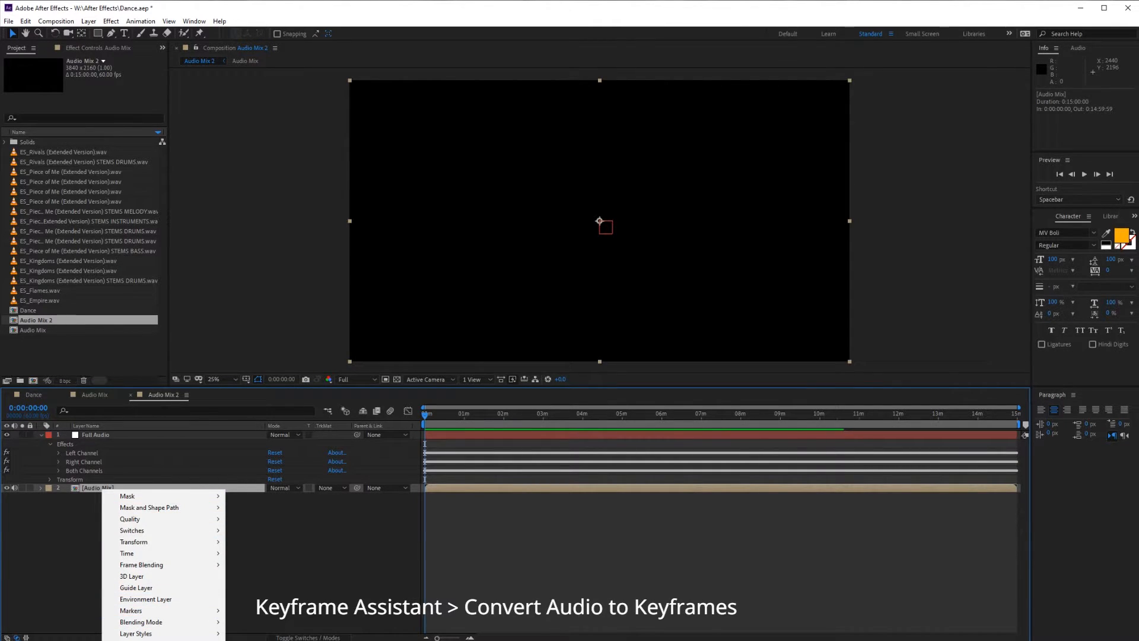
{"action": "left_click", "coordinate": [225, 640]}
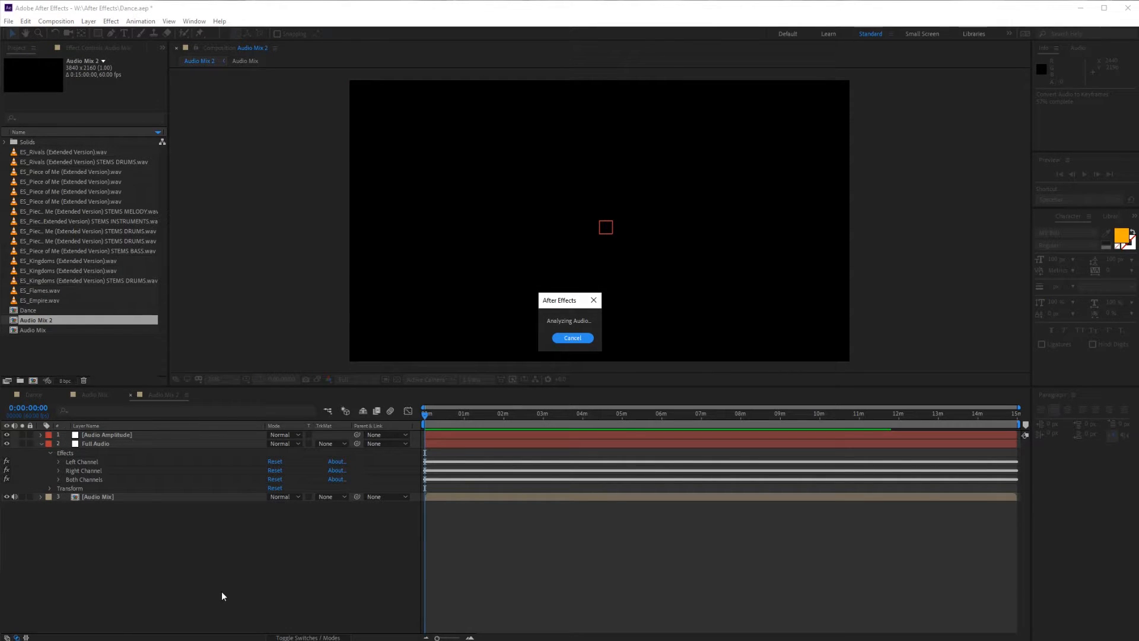
{"action": "right_click", "coordinate": [98, 434]}
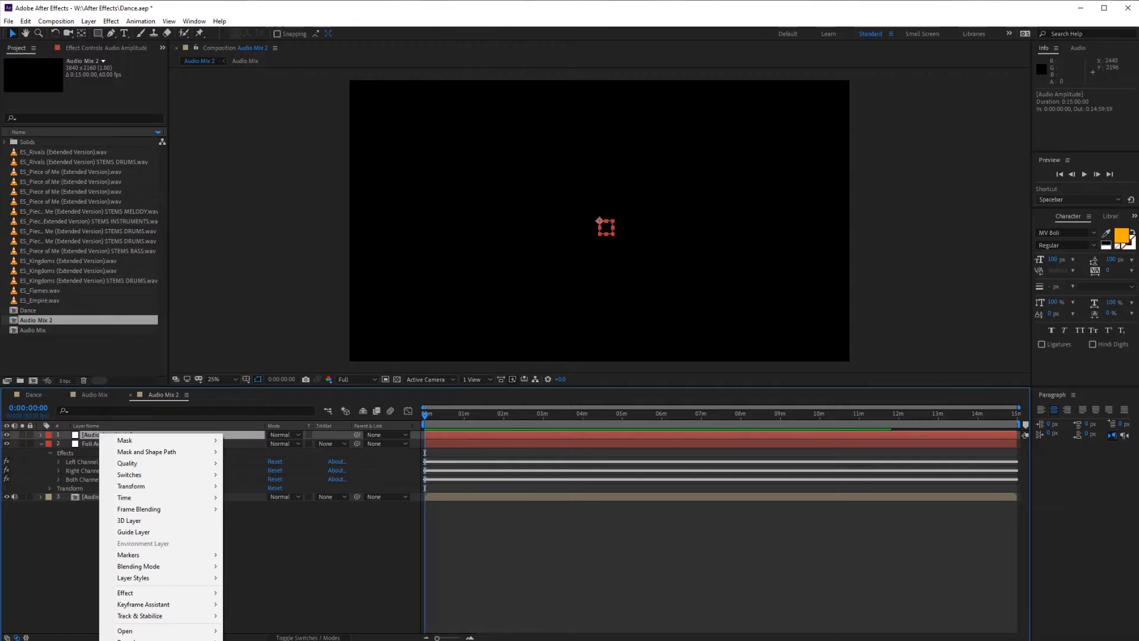
{"action": "key", "text": "Escape"}
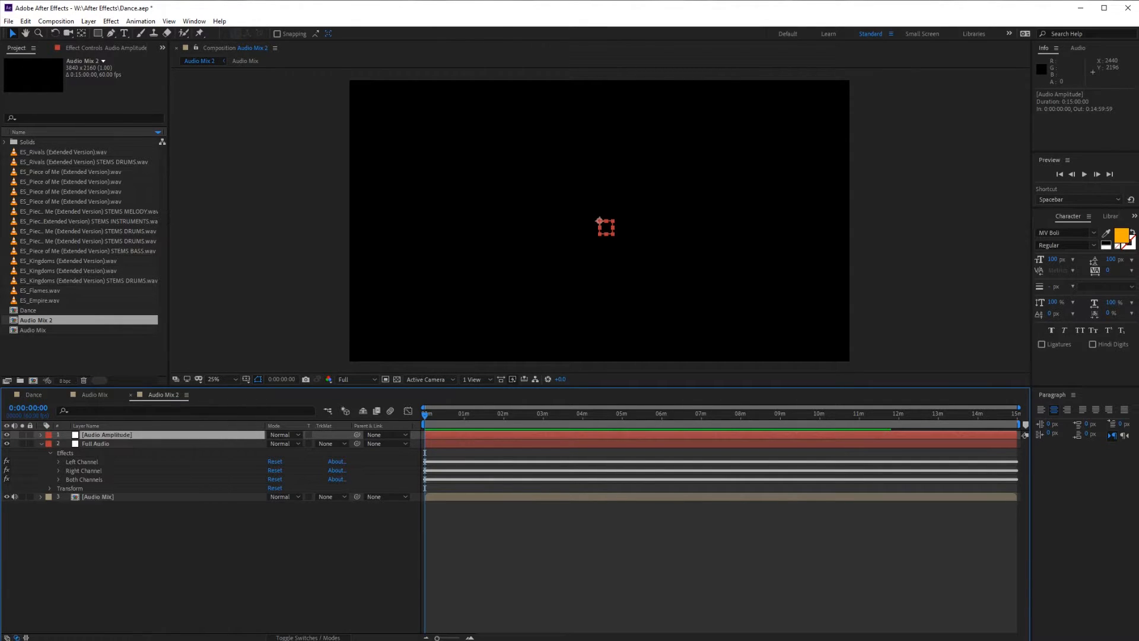
{"action": "key", "text": "Return"}
{"action": "type", "text": "Drums Only"}
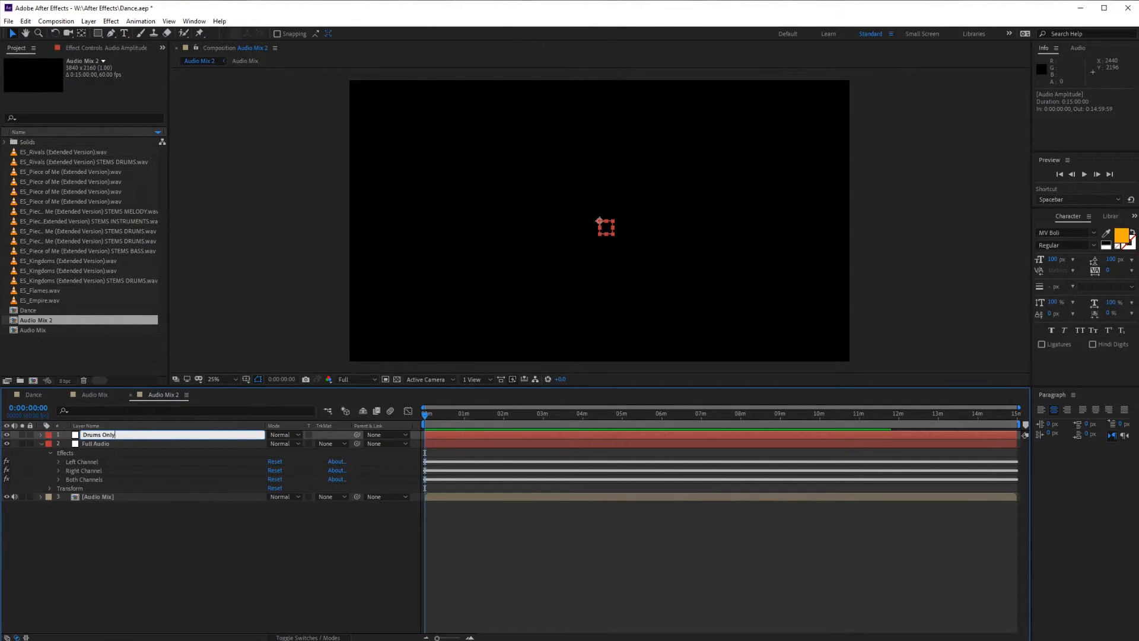
{"action": "key", "text": "Return"}
- Examine the channel effects of the Drums Only and Full Audio layers, including the Left Channel slider of Drums Only
{"action": "left_click", "coordinate": [94, 435]}
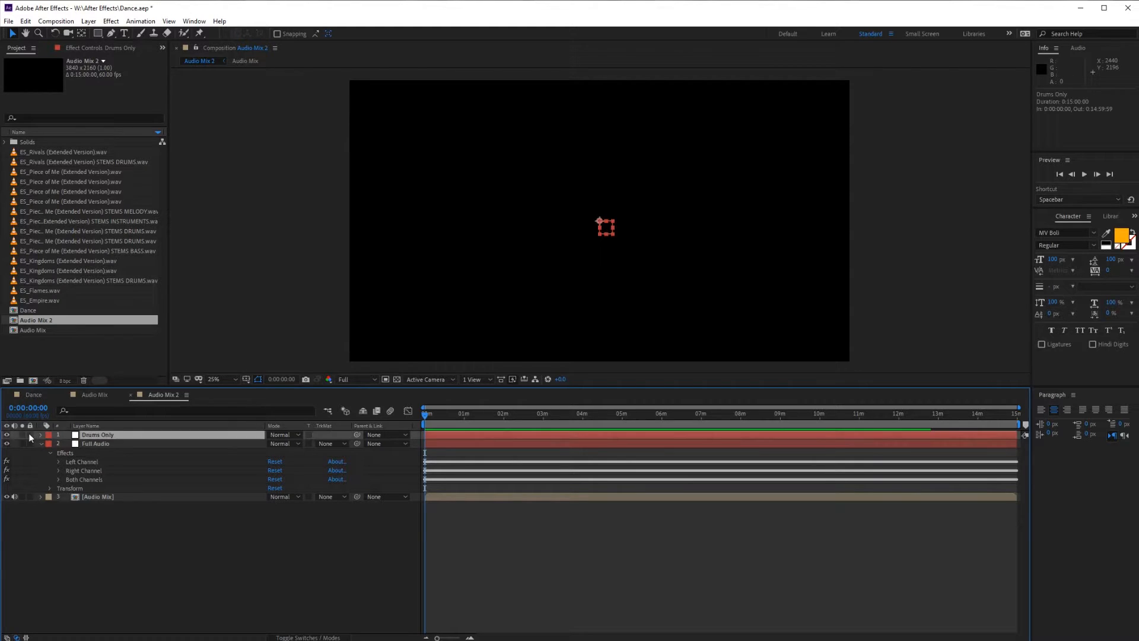
{"action": "left_click", "coordinate": [41, 435]}
{"action": "left_click", "coordinate": [89, 488]}
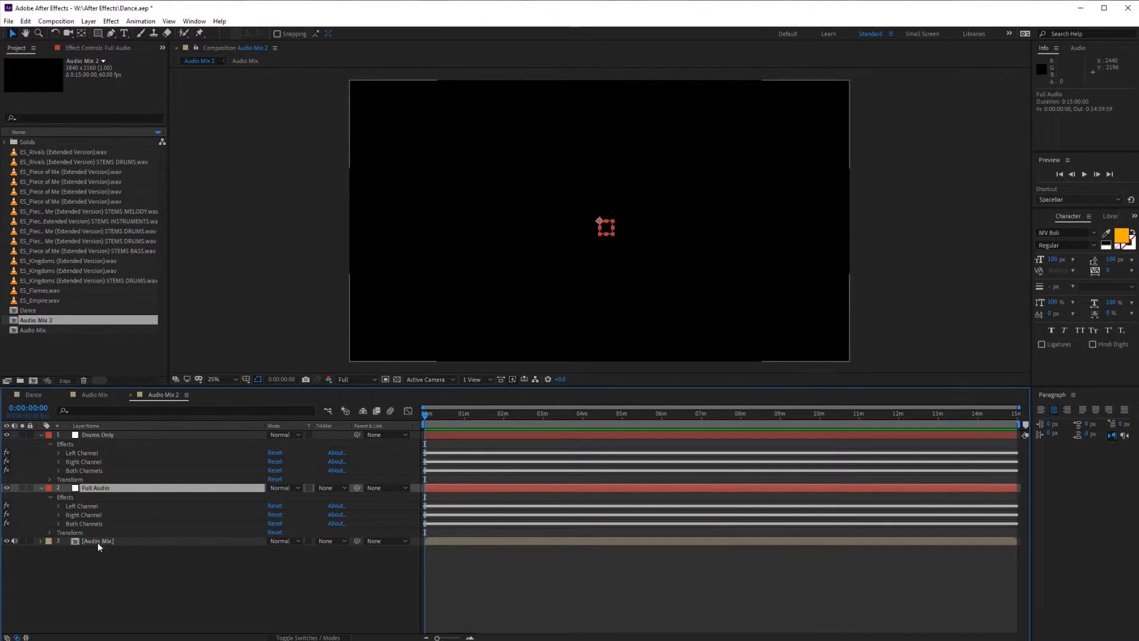
{"action": "left_click", "coordinate": [93, 436]}
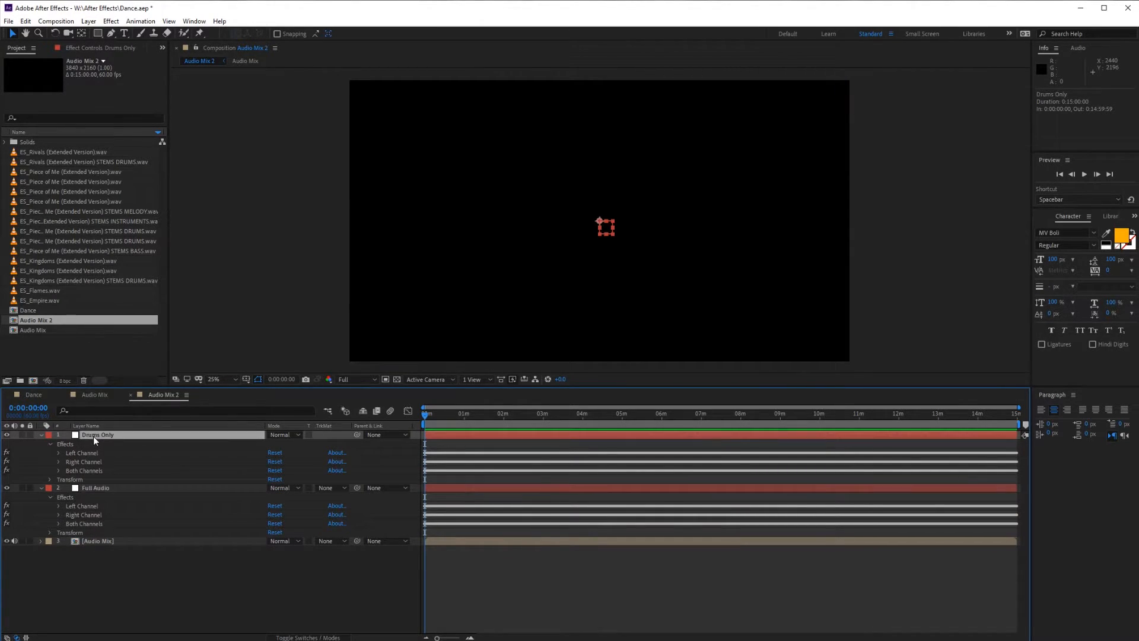
{"action": "left_click", "coordinate": [94, 489]}
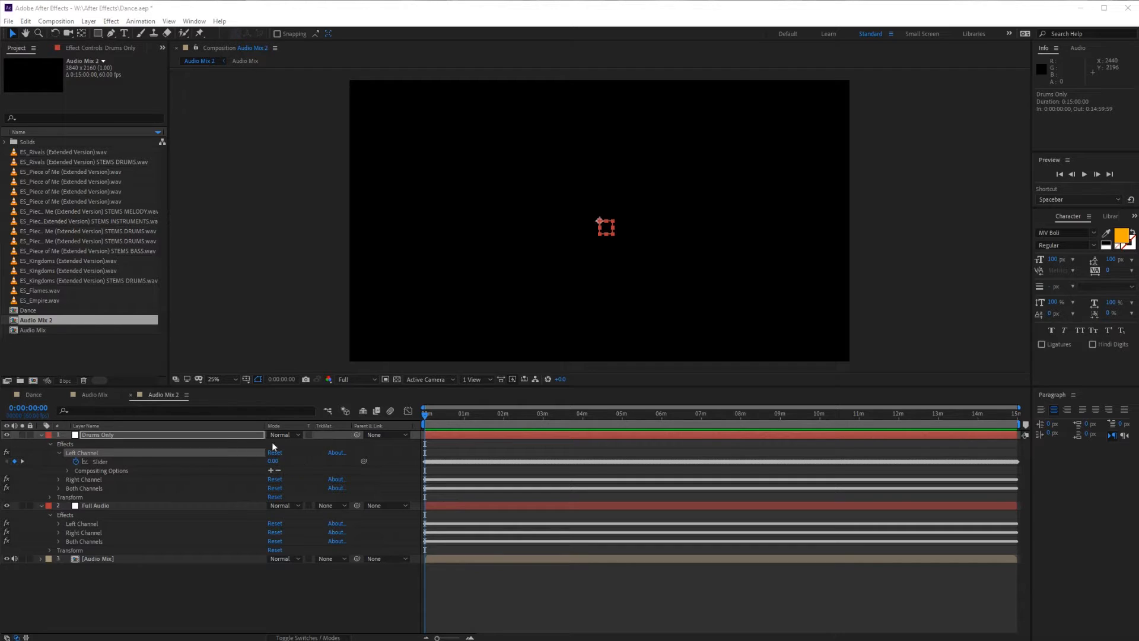
{"action": "mouse_move", "coordinate": [427, 416]}
{"action": "left_mouse_down"}
{"action": "mouse_move", "coordinate": [515, 416]}
{"action": "mouse_move", "coordinate": [423, 416]}
{"action": "left_mouse_up"}
{"action": "left_click", "coordinate": [336, 574]}
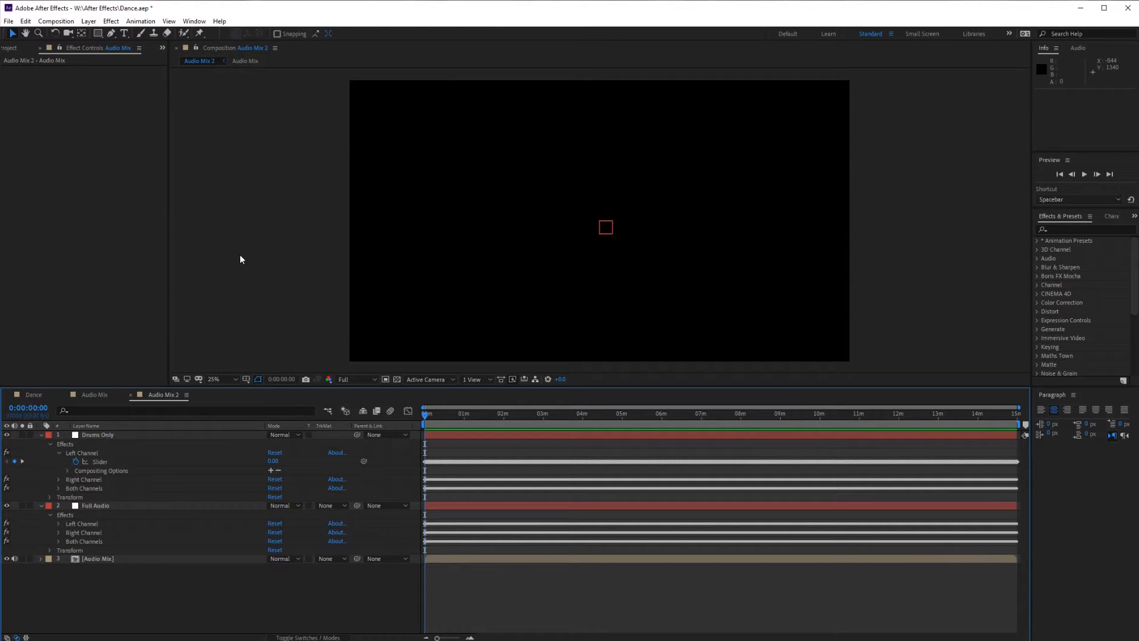
- Add a deep red solid layer at the full composition size of 3840 x 2160 px
{"action": "left_click", "coordinate": [67, 23]}
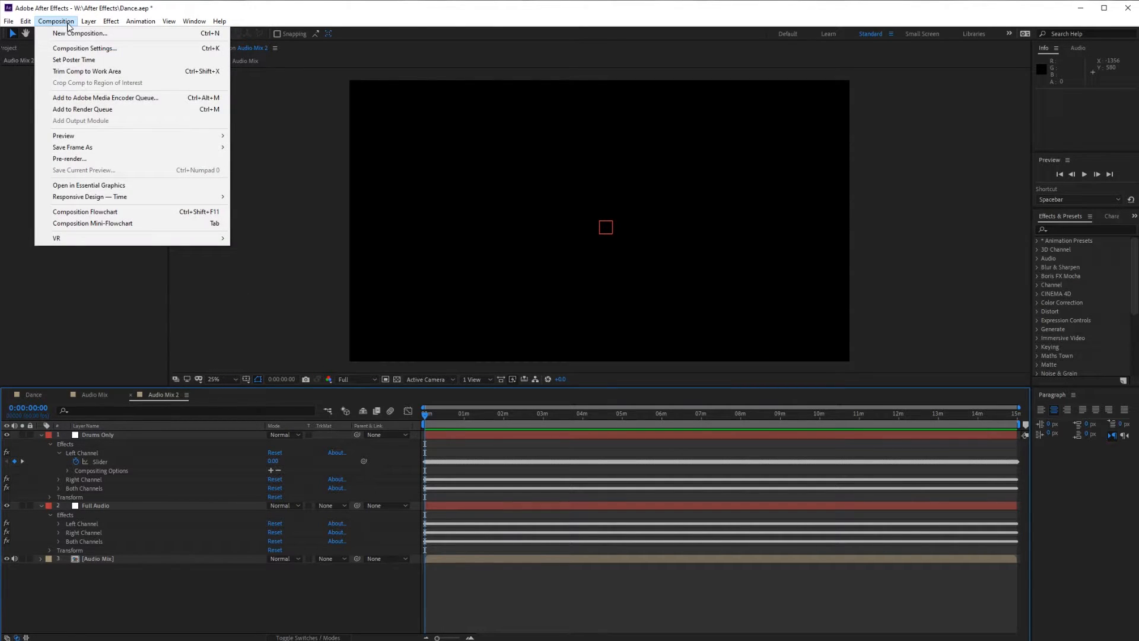
{"action": "mouse_move", "coordinate": [89, 26]}
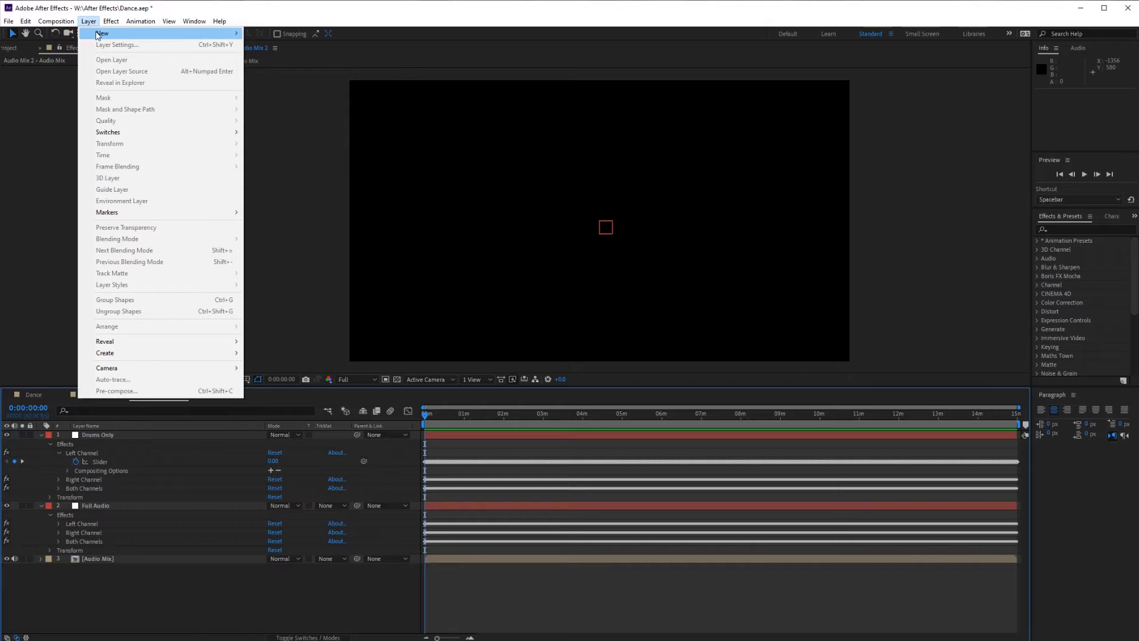
{"action": "left_click", "coordinate": [250, 44]}
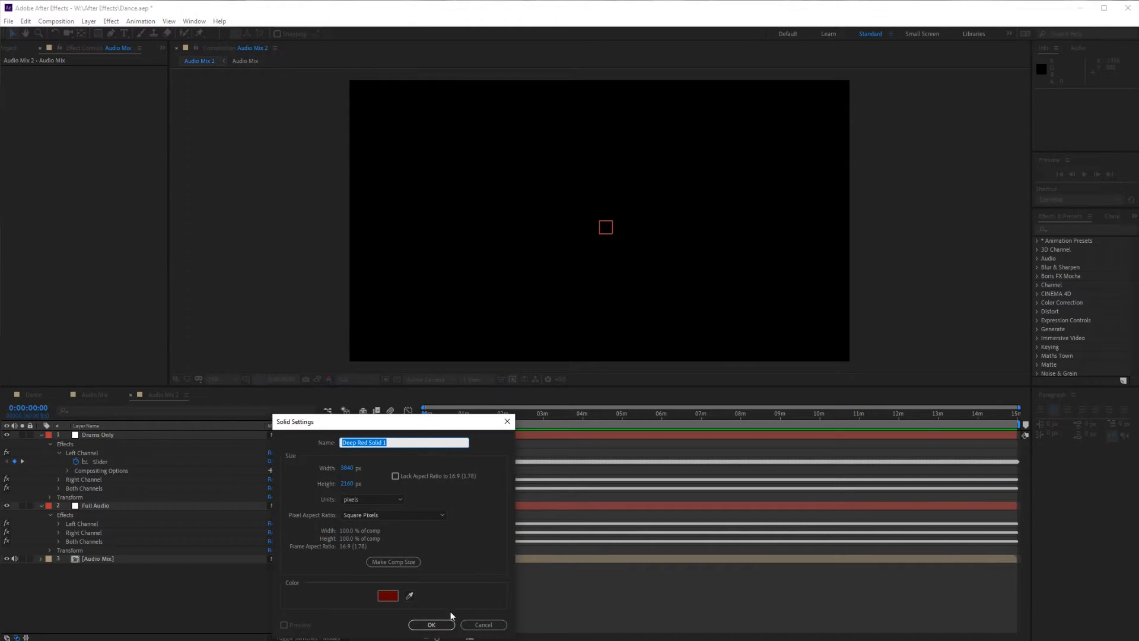
{"action": "left_click", "coordinate": [445, 621]}
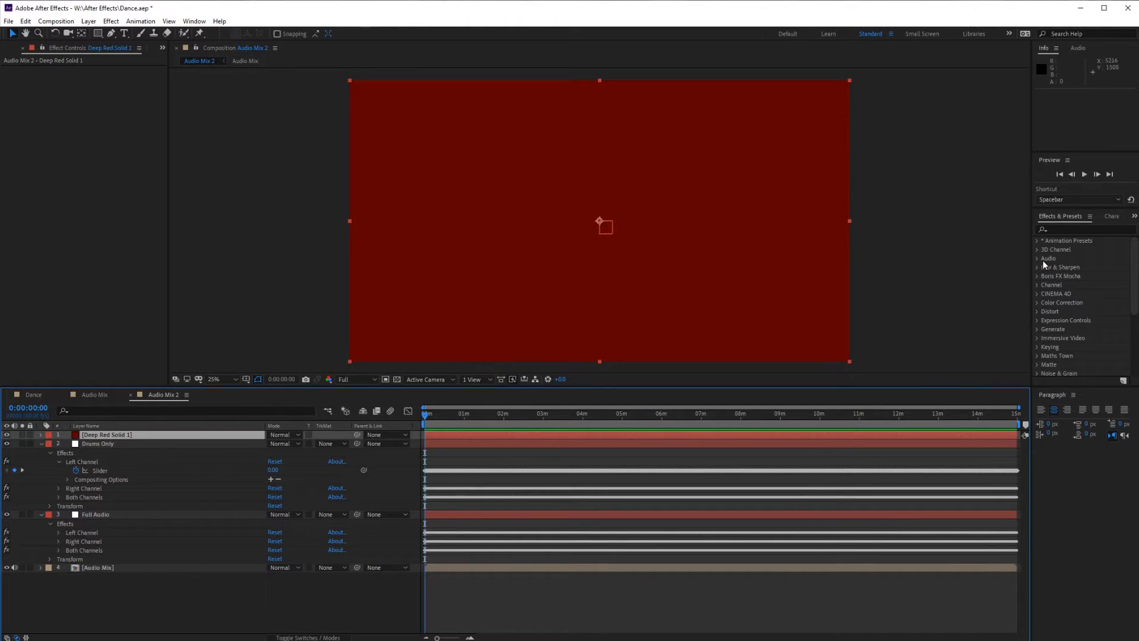
- Apply the CC Bubbles effect to the deep red solid and increase its Bubble Size to about 19
{"action": "left_click", "coordinate": [1061, 228]}
{"action": "type", "text": "bubb"}
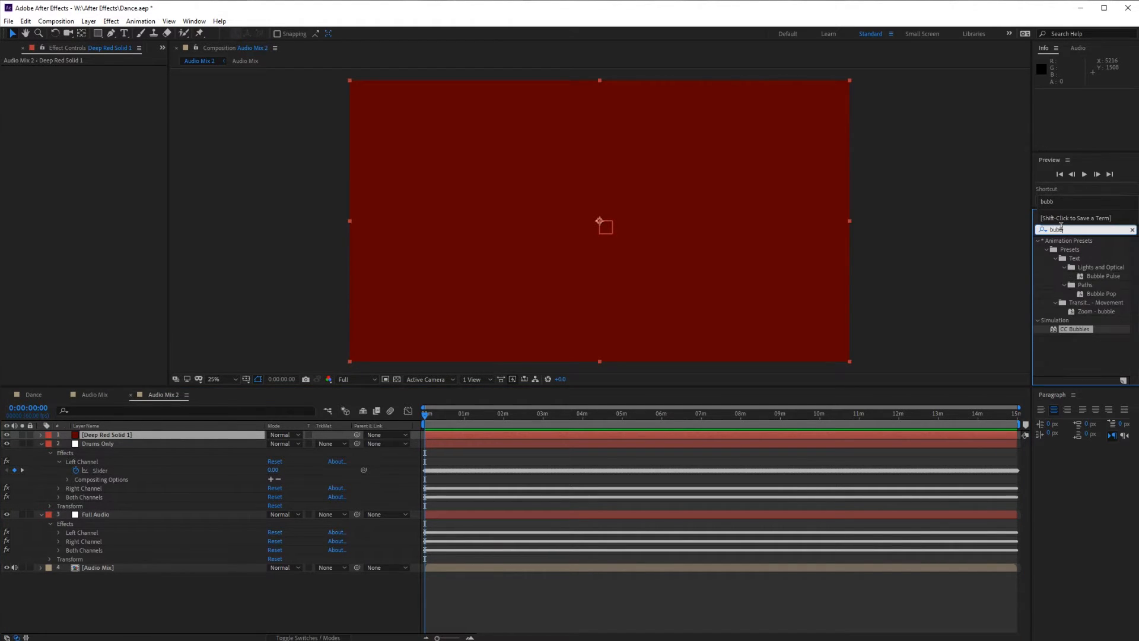
{"action": "left_click_drag", "start_coordinate": [1087, 330], "coordinate": [819, 327]}
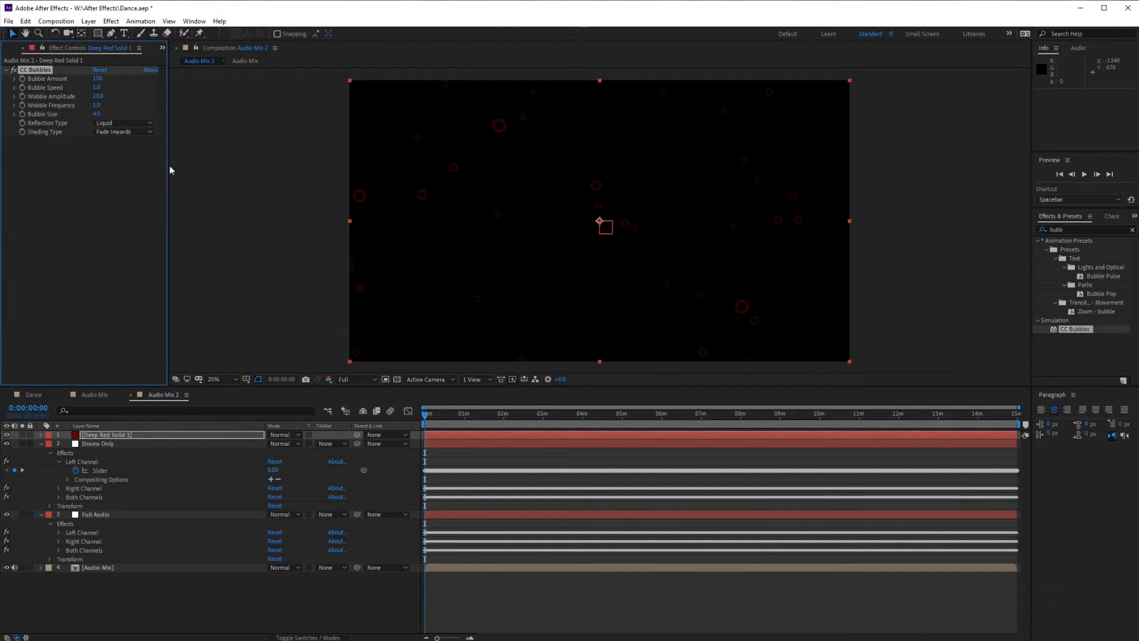
{"action": "left_click_drag", "start_coordinate": [98, 114], "coordinate": [285, 118]}
{"action": "left_click_drag", "start_coordinate": [100, 114], "coordinate": [226, 115]}
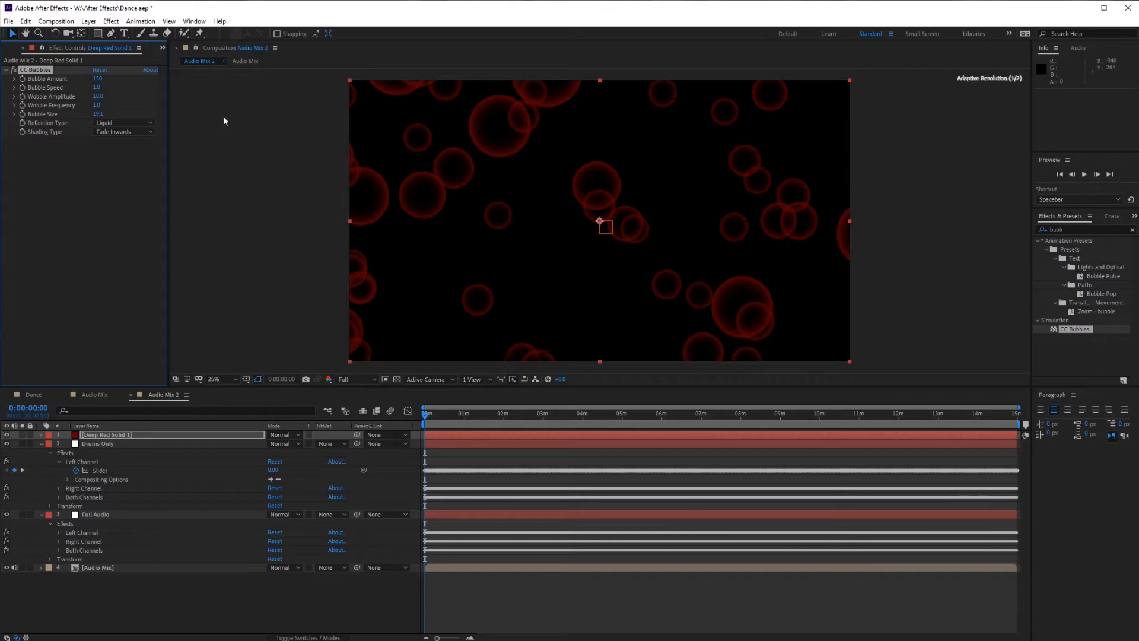
- Link the CC Bubbles Bubble Size property to the Both Channels slider of the Drums Only layer
{"action": "left_click", "coordinate": [216, 129]}
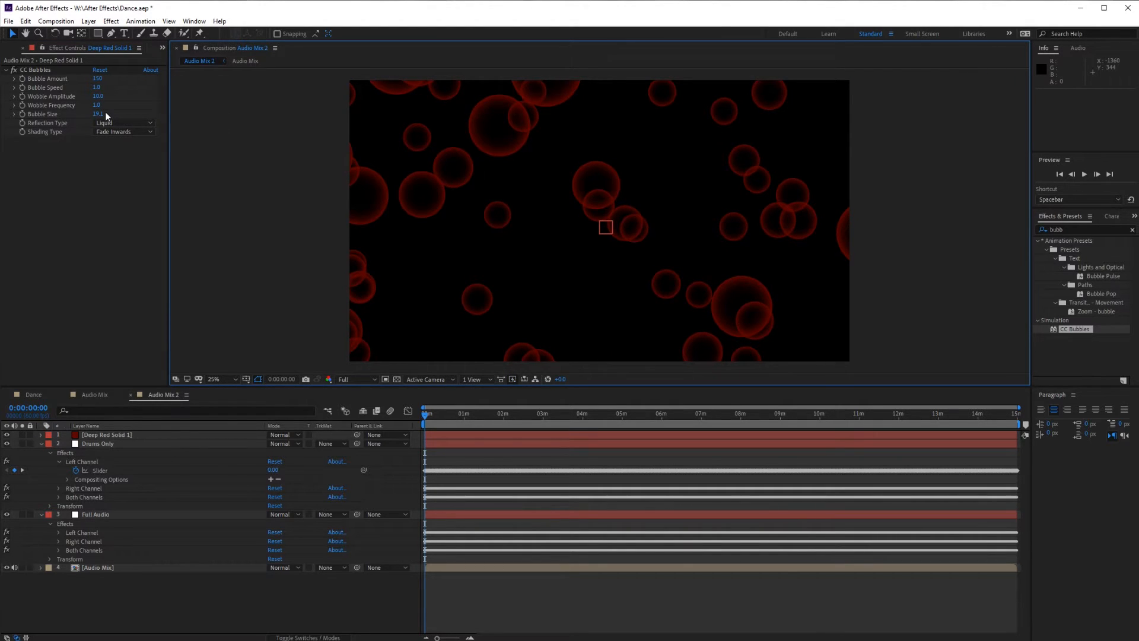
{"action": "left_click", "coordinate": [57, 463]}
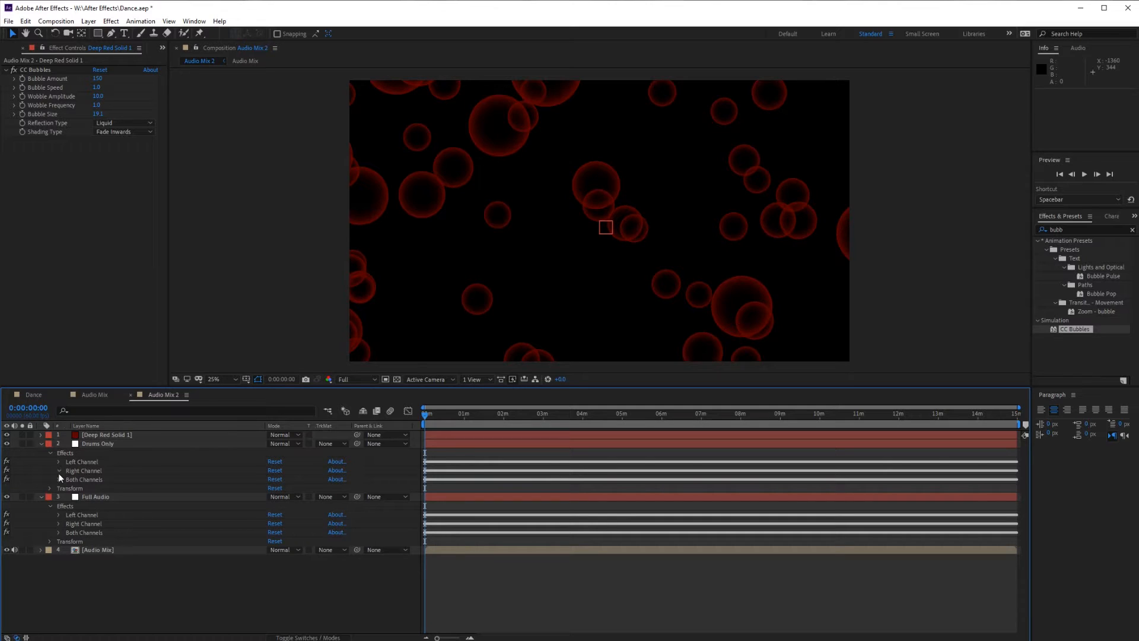
{"action": "left_click", "coordinate": [58, 470]}
{"action": "left_click", "coordinate": [59, 472]}
{"action": "left_click", "coordinate": [59, 479]}
{"action": "left_click", "coordinate": [41, 435]}
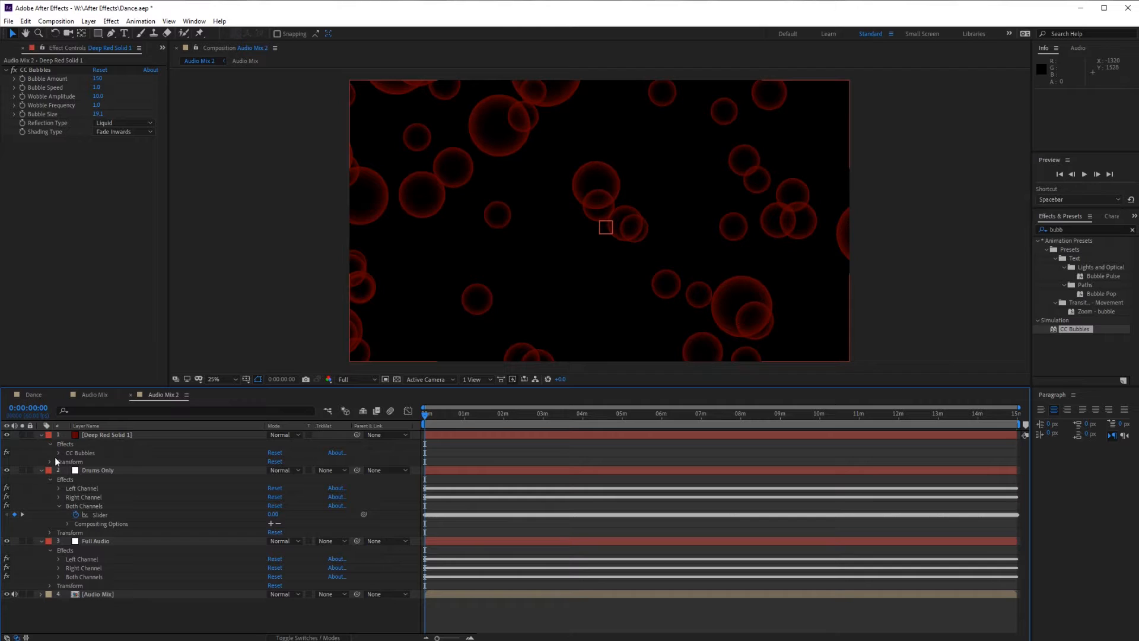
{"action": "left_click", "coordinate": [58, 453]}
{"action": "left_click", "coordinate": [350, 497]}
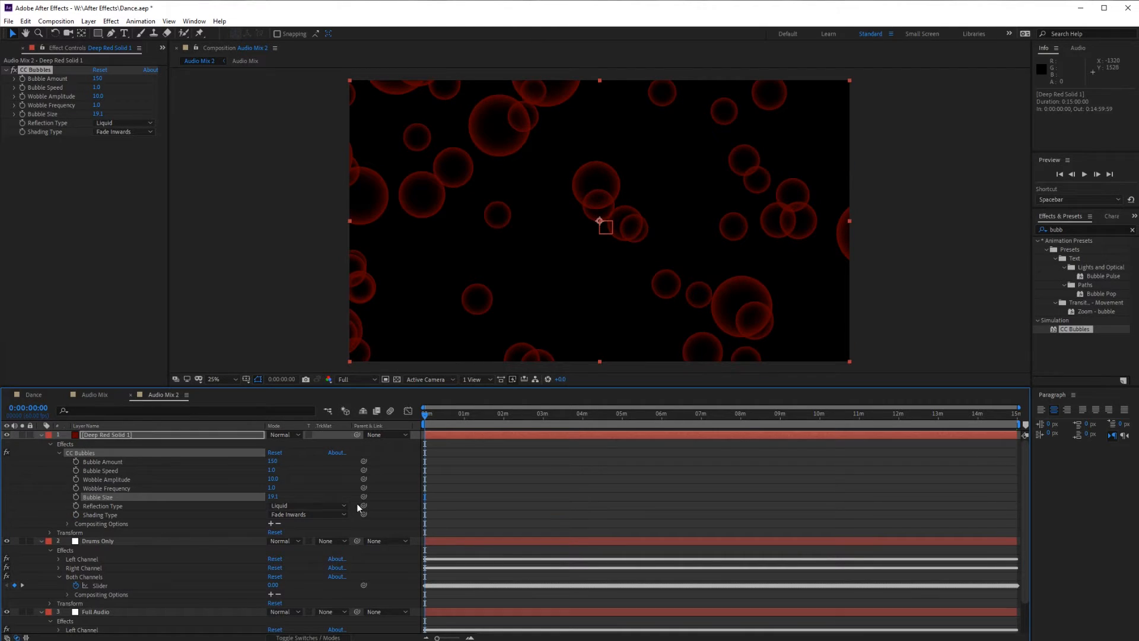
{"action": "left_click_drag", "start_coordinate": [364, 498], "coordinate": [97, 584]}
- Scrub to about 1:04 and play back the composition to preview the bubbles reacting to the drums
{"action": "left_click", "coordinate": [445, 414]}
{"action": "left_click_drag", "start_coordinate": [447, 416], "coordinate": [468, 417]}
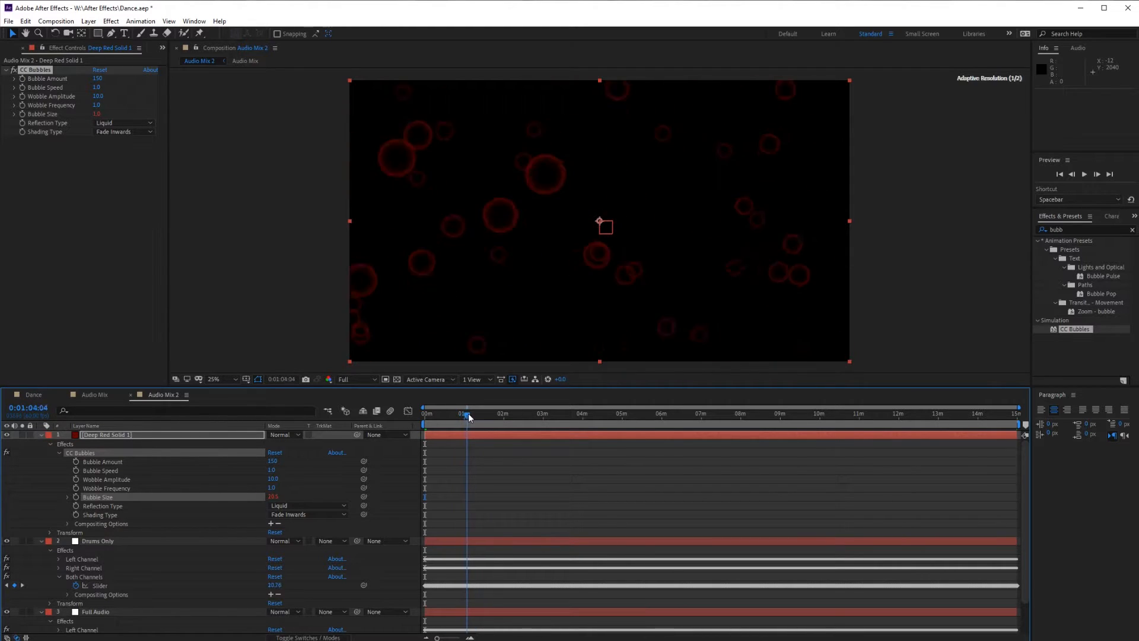
{"action": "key", "text": "space"}
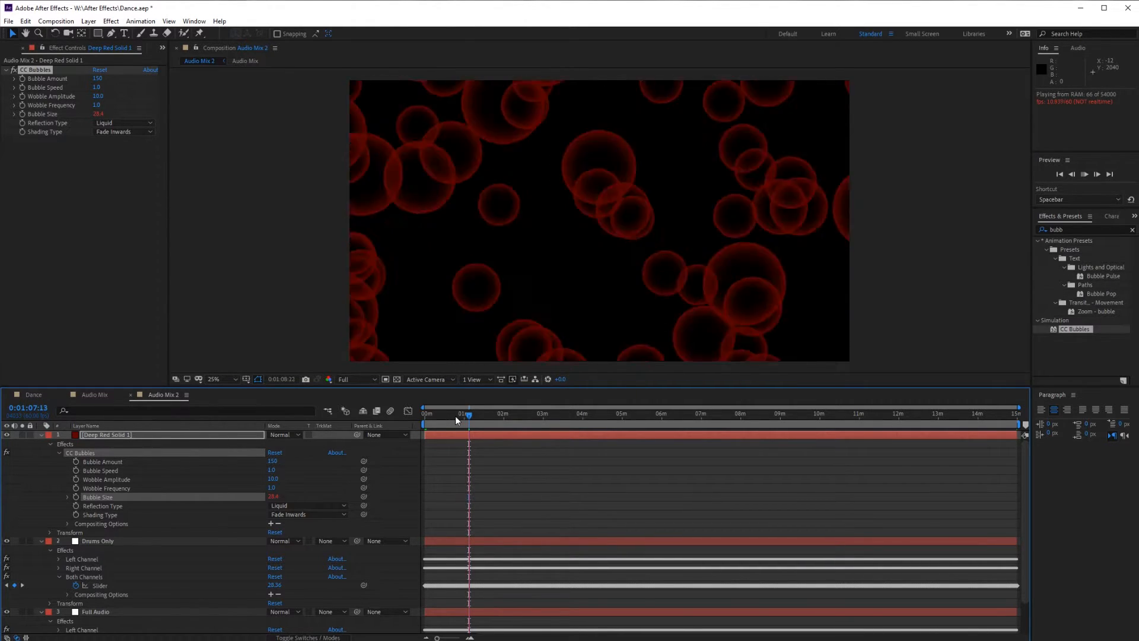
{"action": "key", "text": "space"}
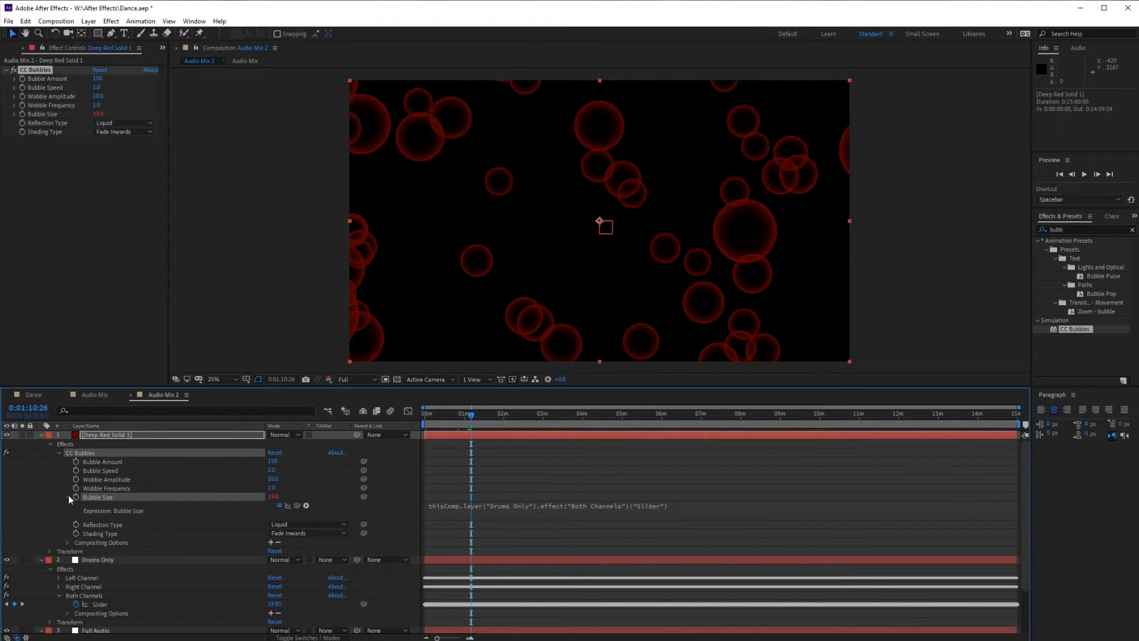
- Append *2 to the Bubble Size expression so the drum slider value is doubled
{"action": "left_click", "coordinate": [68, 496]}
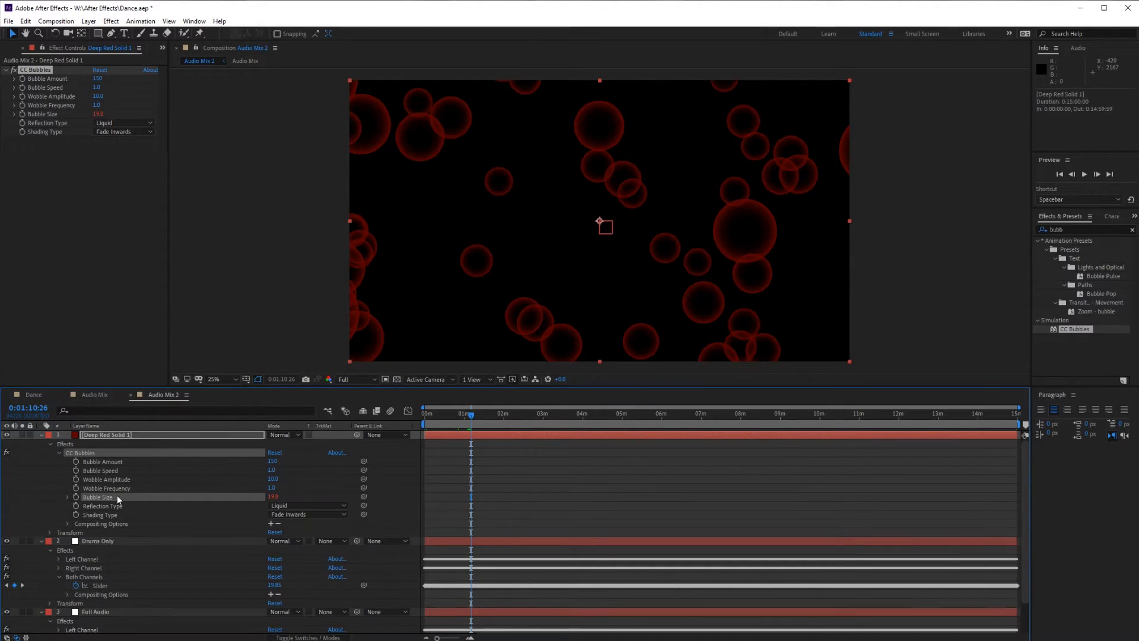
{"action": "left_click", "coordinate": [67, 498]}
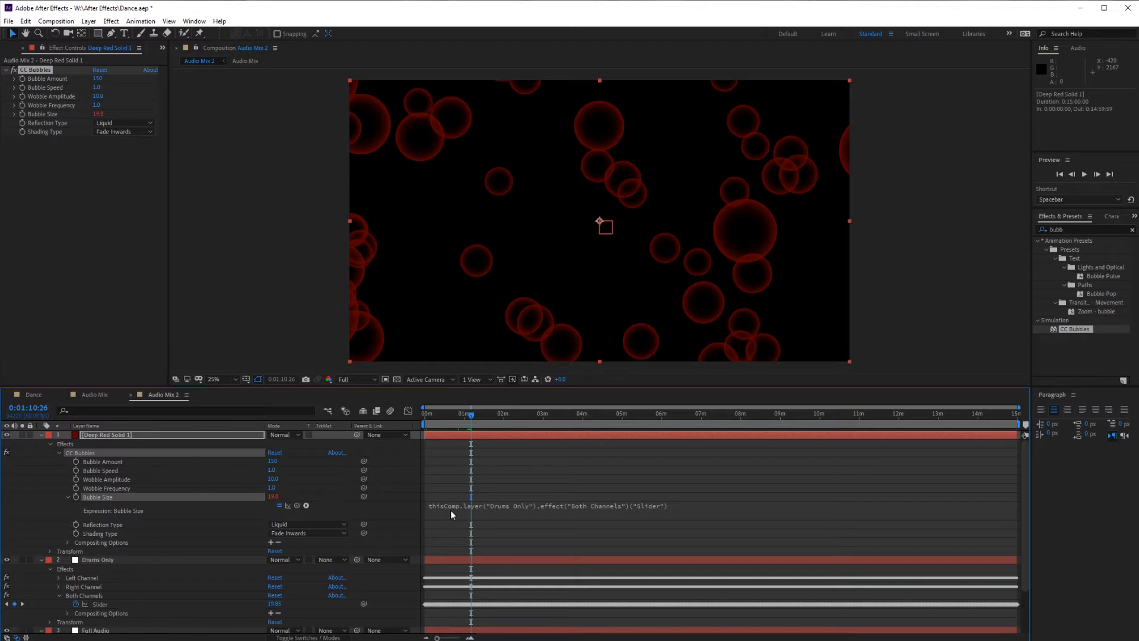
{"action": "left_click", "coordinate": [657, 507]}
{"action": "left_click", "coordinate": [679, 504]}
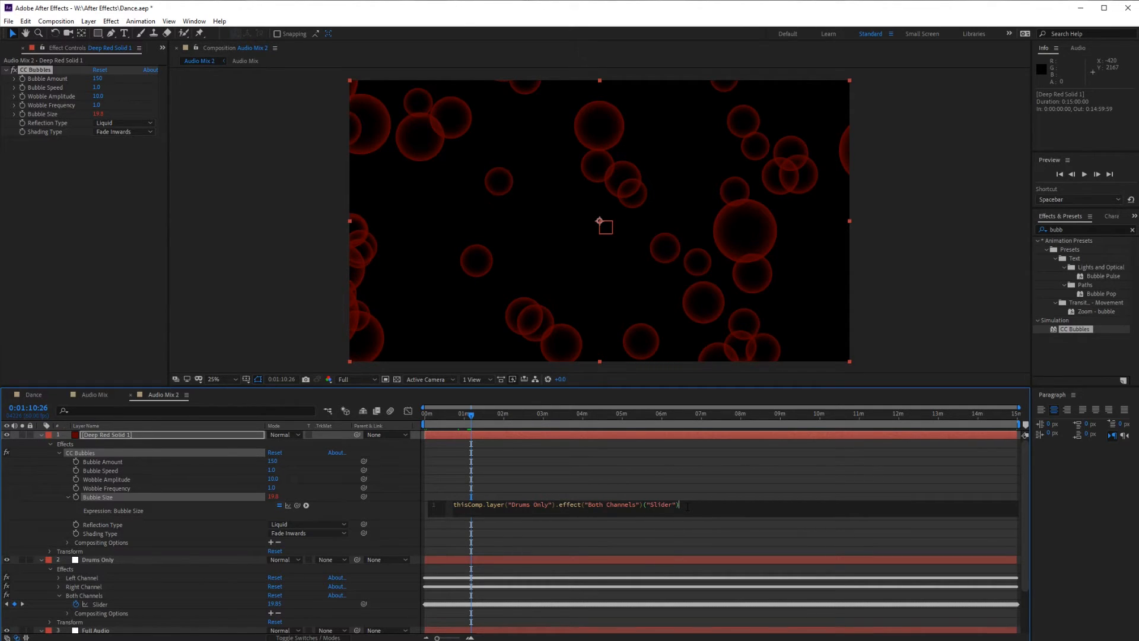
{"action": "type", "text": "2"}
{"action": "key", "text": "KP_Enter"}
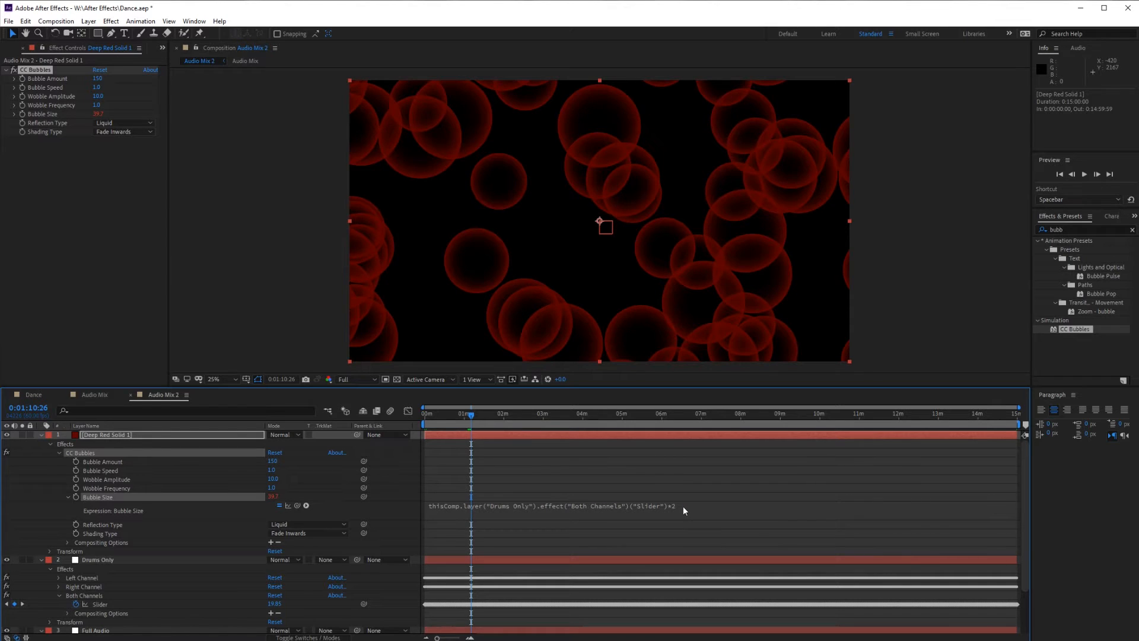
- Prefix the Bubble Size expression with 100- to invert the bubbles' response to the drums
{"action": "left_click", "coordinate": [517, 509]}
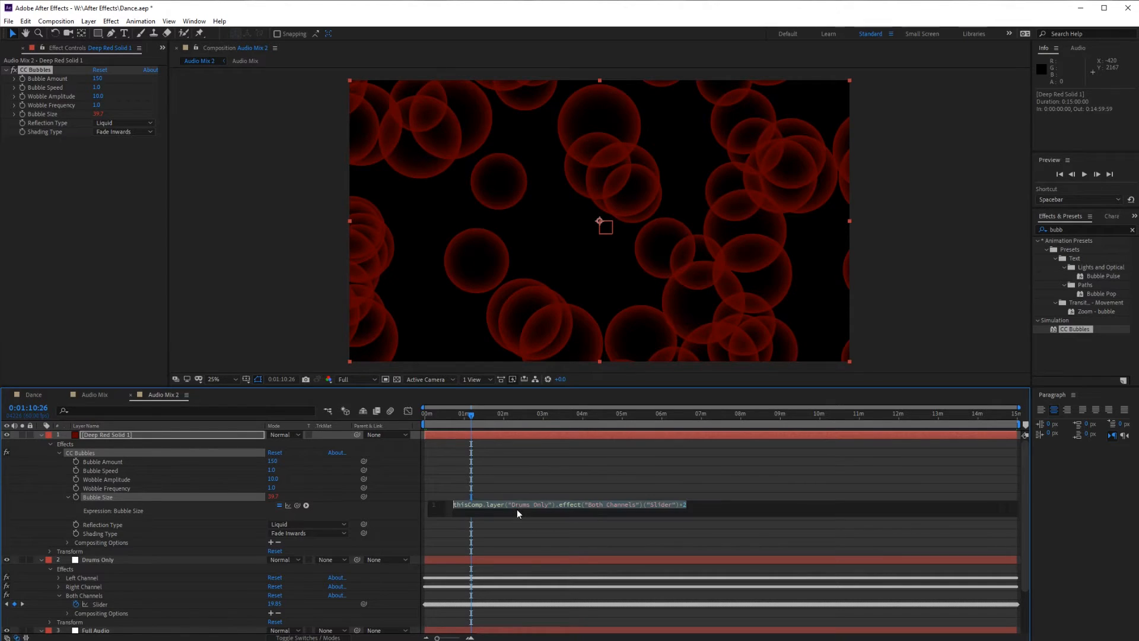
{"action": "left_click", "coordinate": [454, 506]}
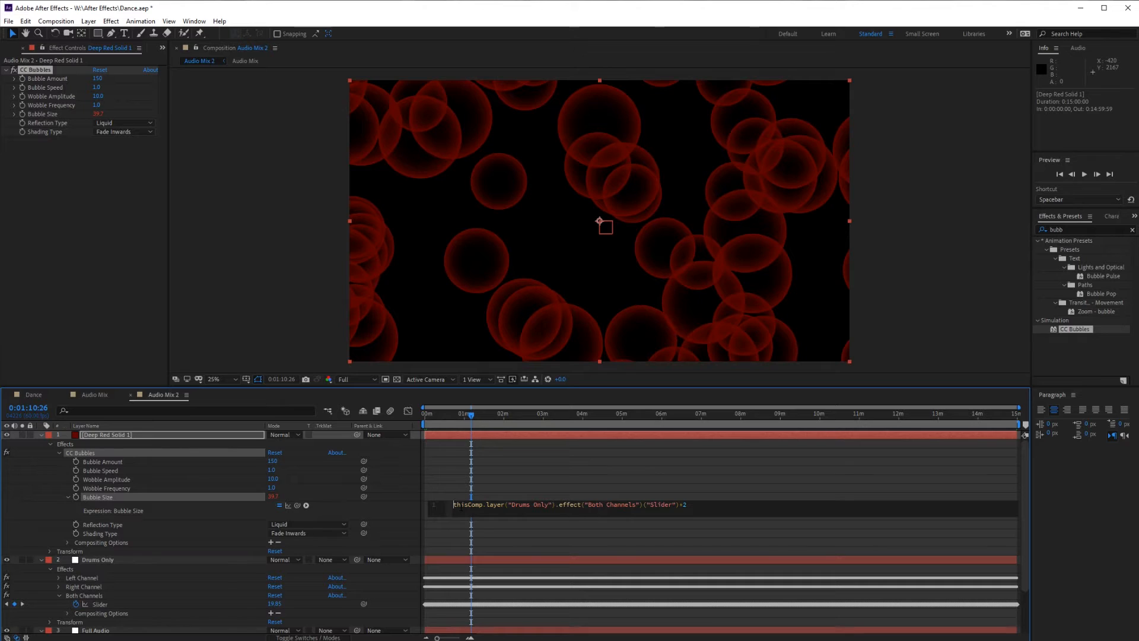
{"action": "type", "text": "10+"}
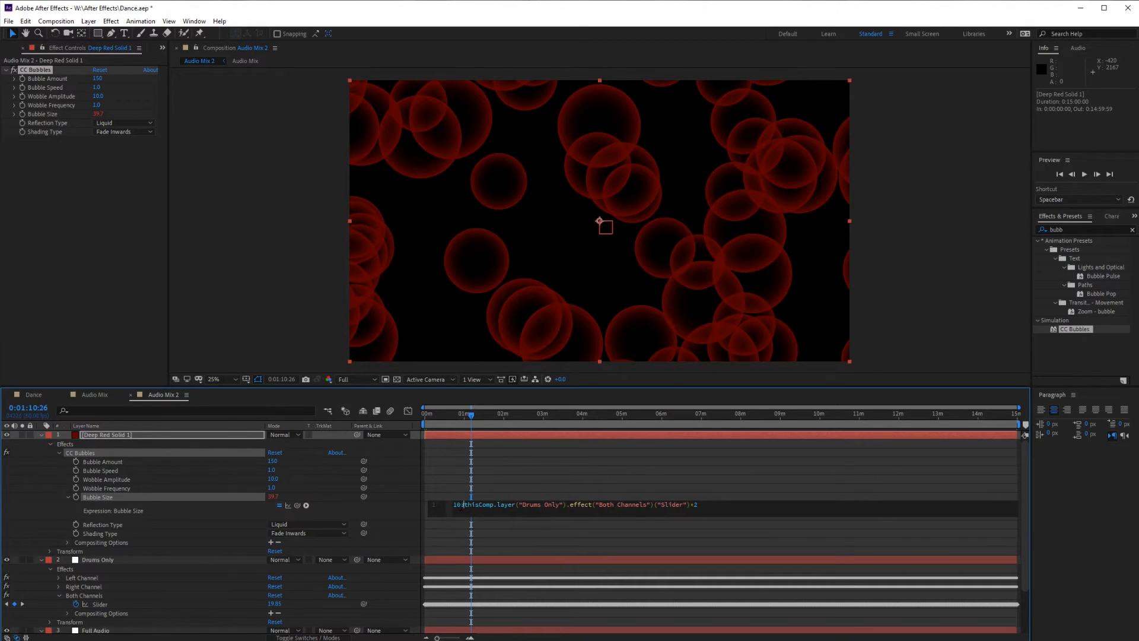
{"action": "key", "text": "KP_Enter"}
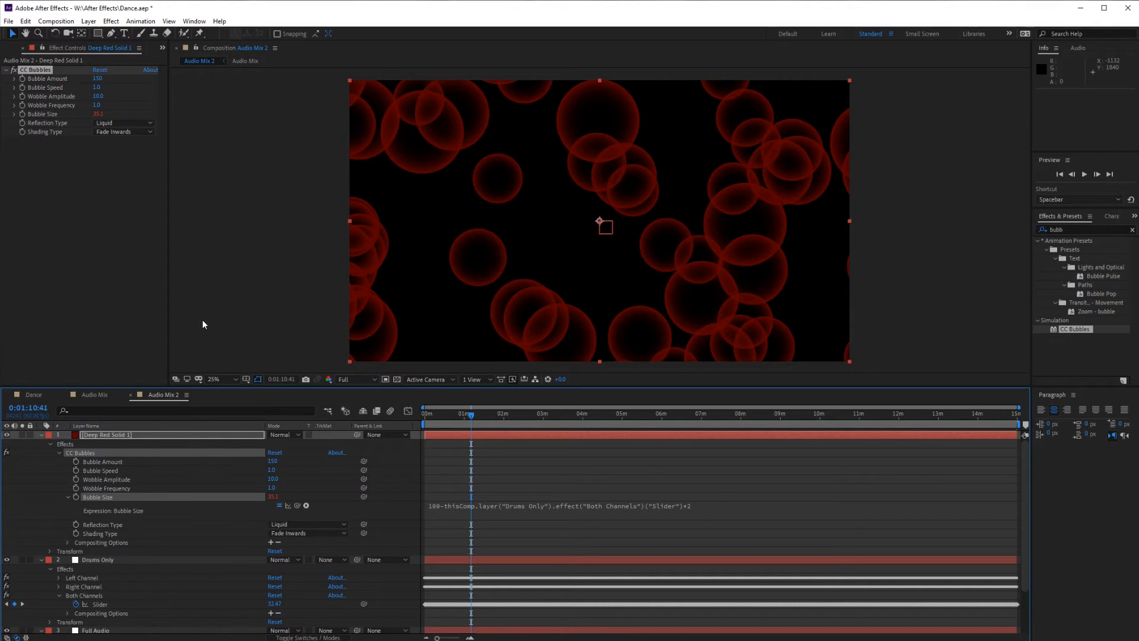
- In the Dance composition, examine the KF layer's Special expression and the Colour Method setting of KF Movie Maker
{"action": "left_click", "coordinate": [41, 394]}
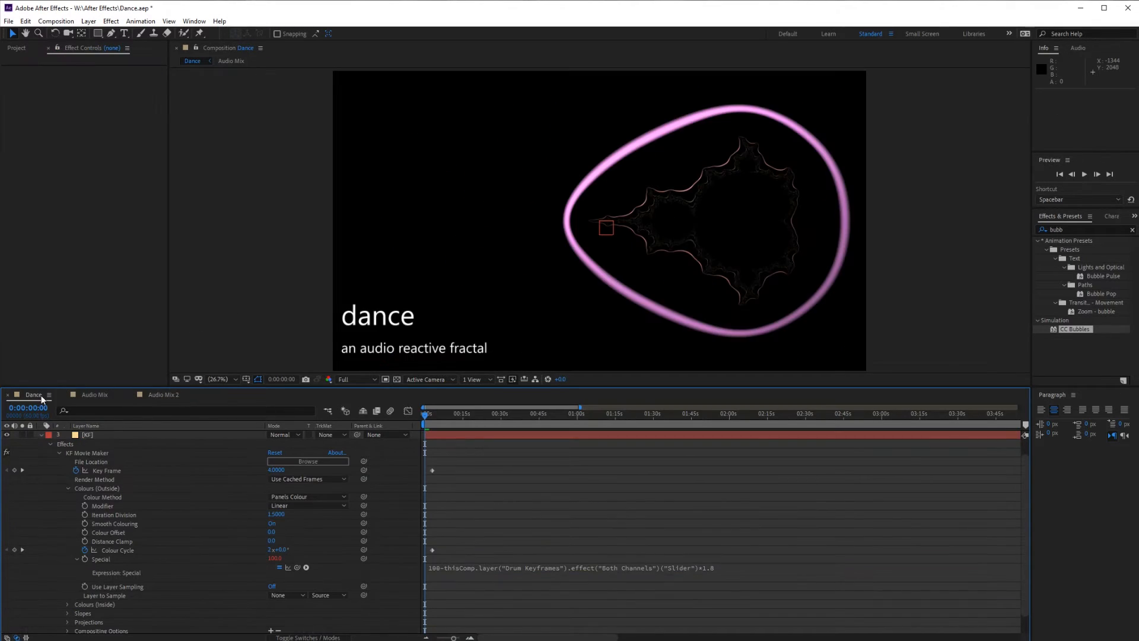
{"action": "left_click", "coordinate": [101, 567]}
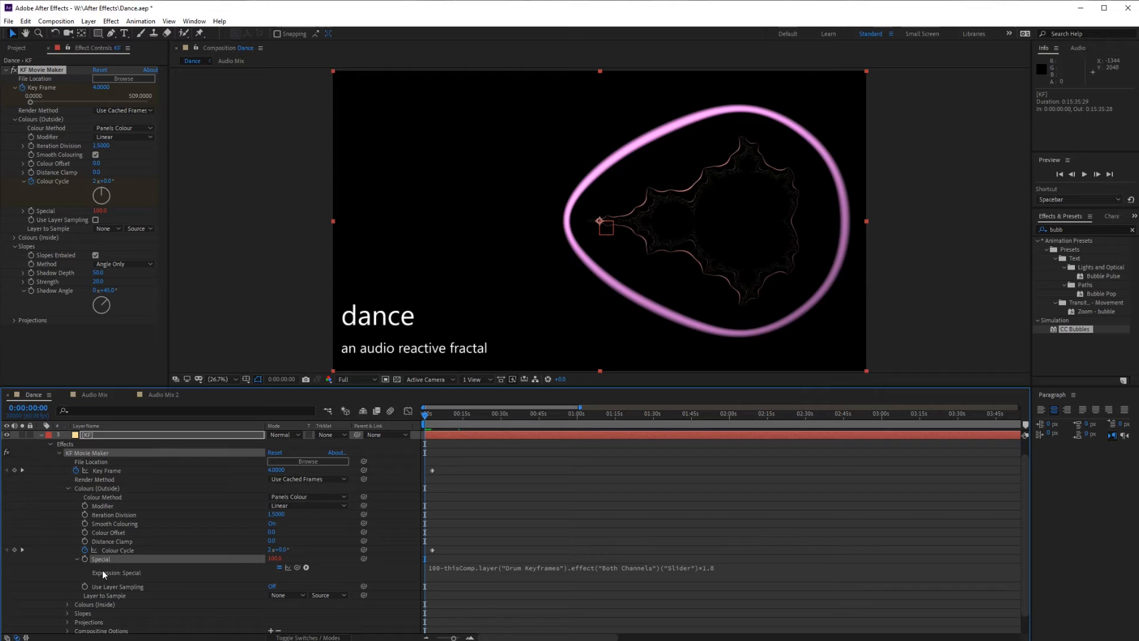
{"action": "left_click", "coordinate": [440, 569]}
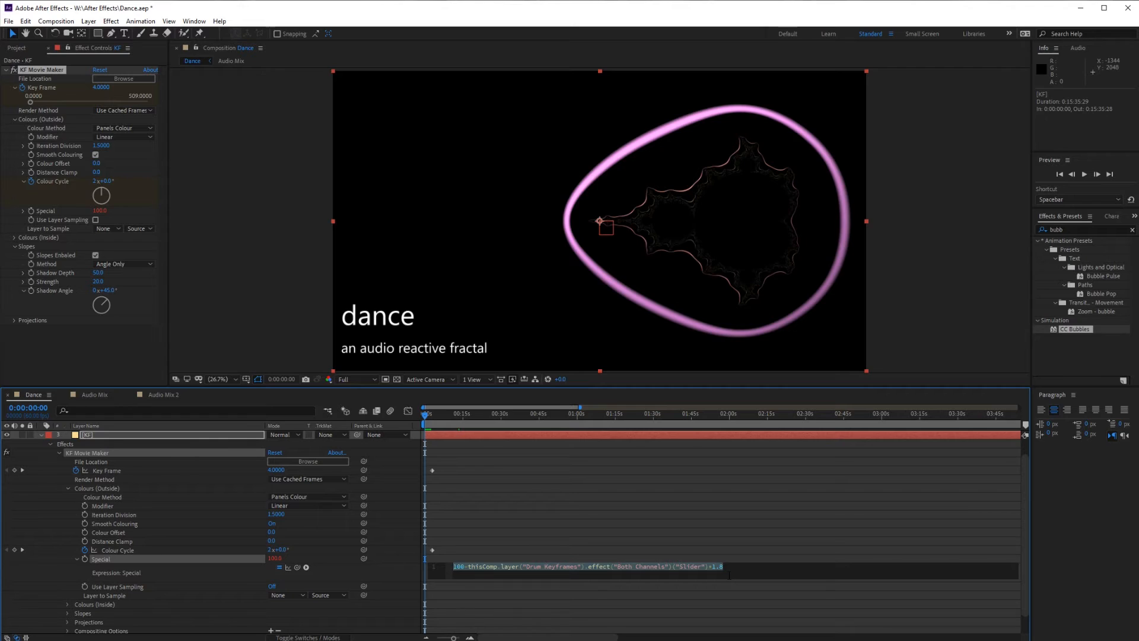
{"action": "left_click", "coordinate": [113, 559]}
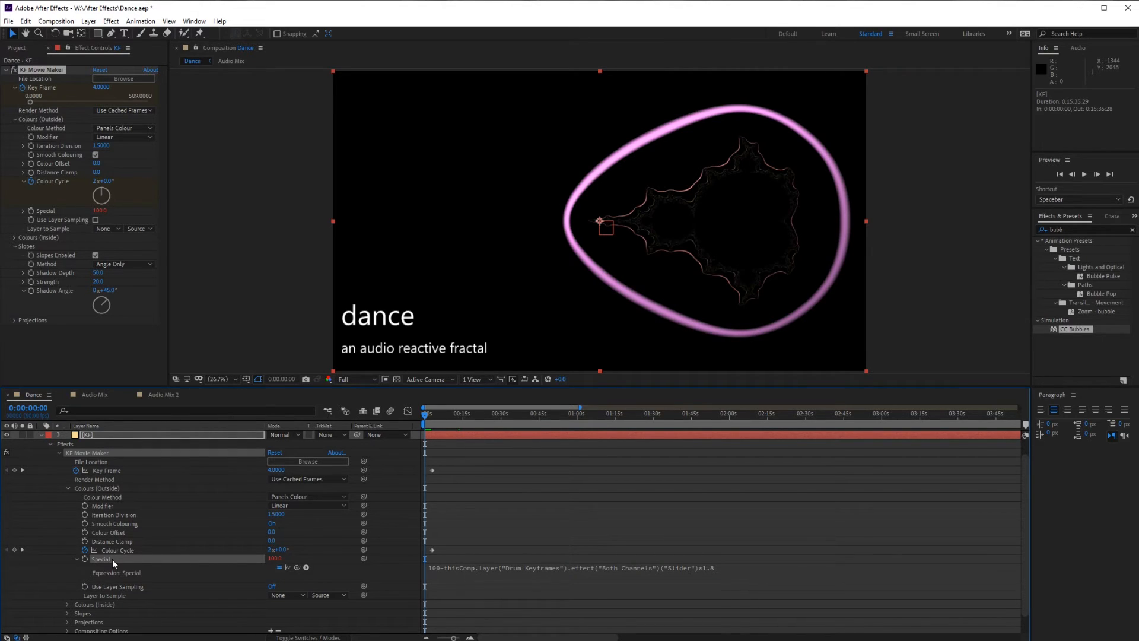
{"action": "left_click", "coordinate": [130, 130]}
{"action": "left_click", "coordinate": [130, 130]}
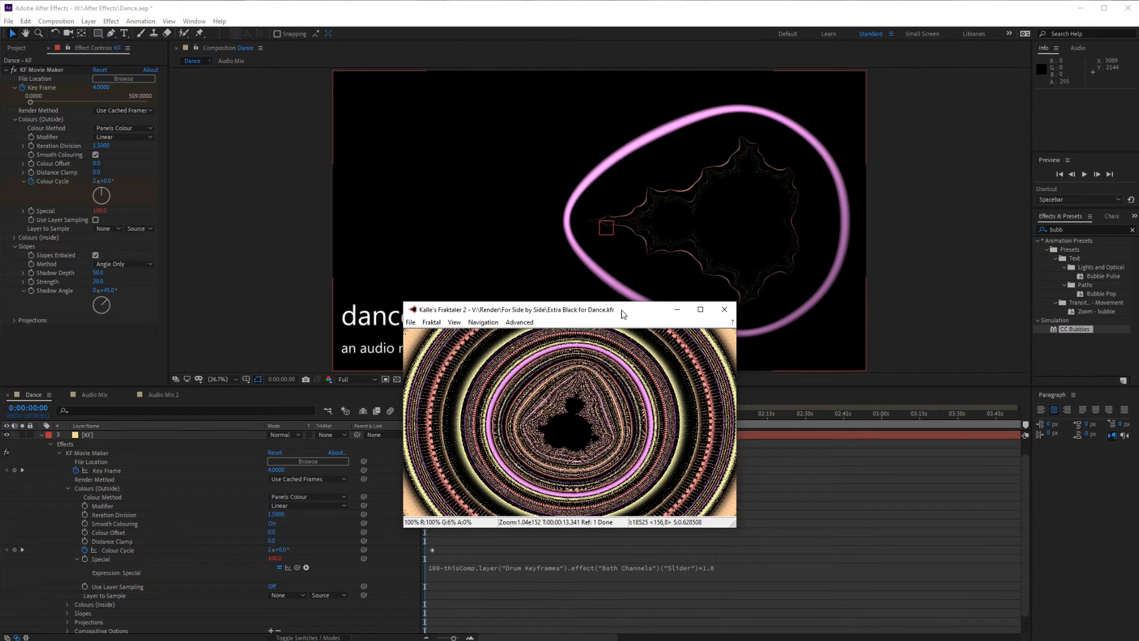
- In Kalle's Fraktaler 2, examine the key colours of the fractal palette in the Number of Colors dialog, and close it
{"action": "left_click_drag", "start_coordinate": [636, 313], "coordinate": [570, 241]}
{"action": "left_click", "coordinate": [387, 250]}
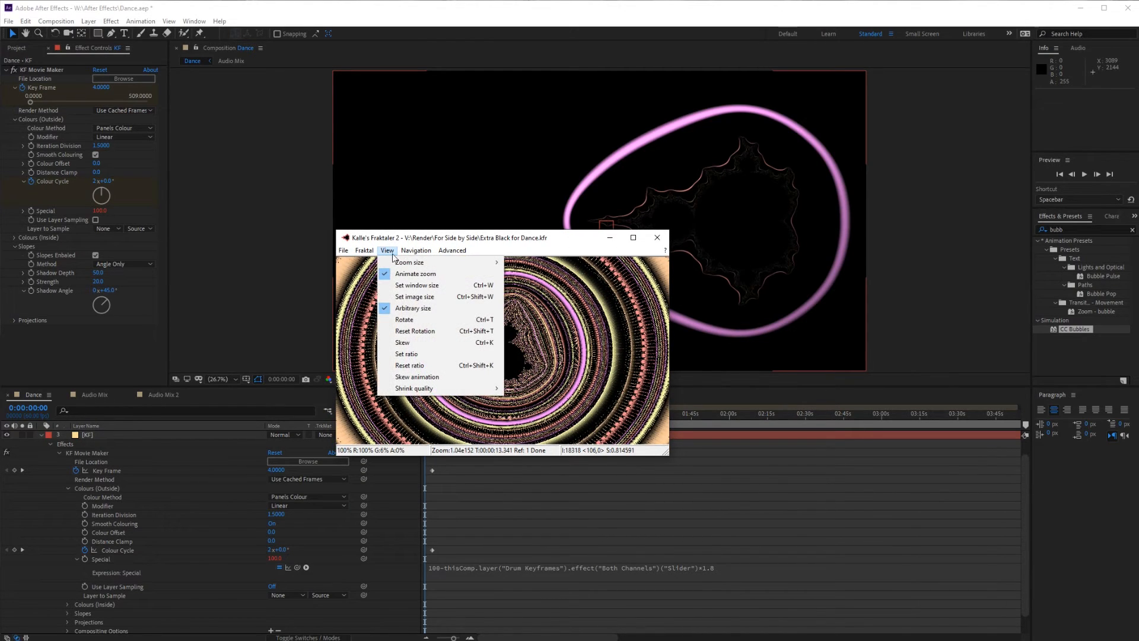
{"action": "left_click", "coordinate": [392, 297]}
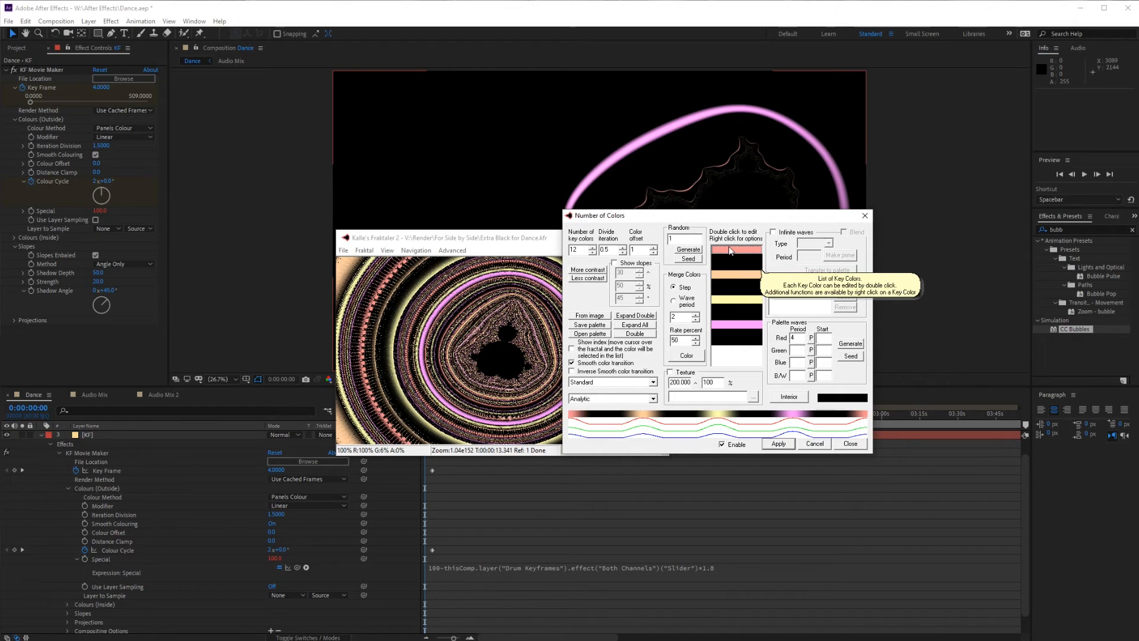
{"action": "left_click", "coordinate": [733, 275]}
{"action": "left_click", "coordinate": [733, 289]}
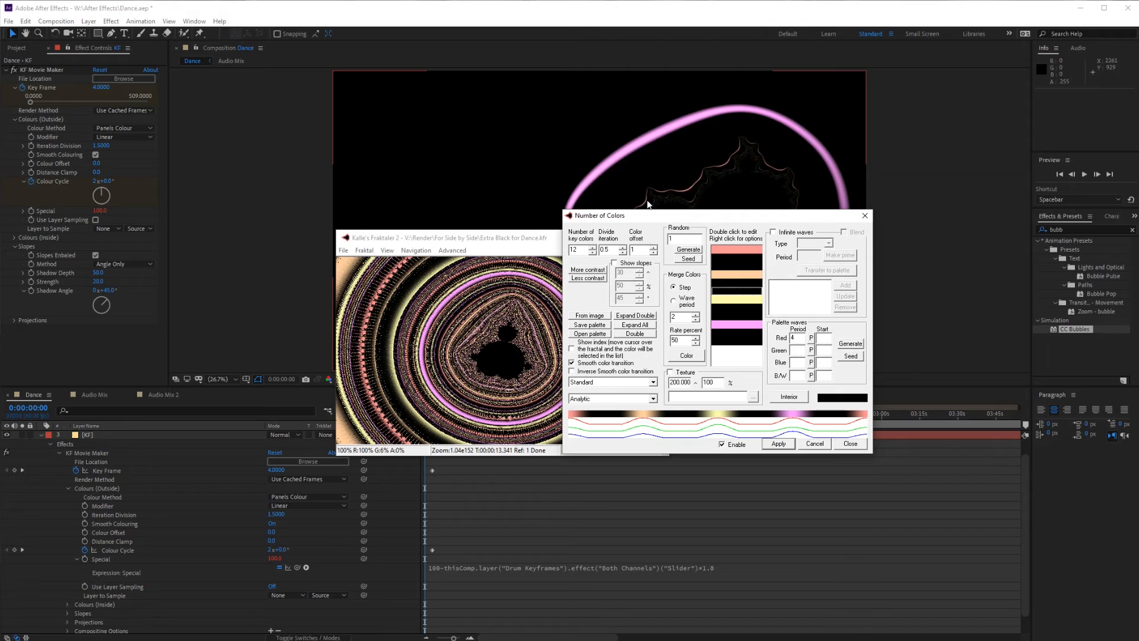
{"action": "left_click", "coordinate": [848, 444]}
- Turn the KF Movie Maker slopes off and back on to compare the fractal's shading
{"action": "left_click", "coordinate": [98, 262]}
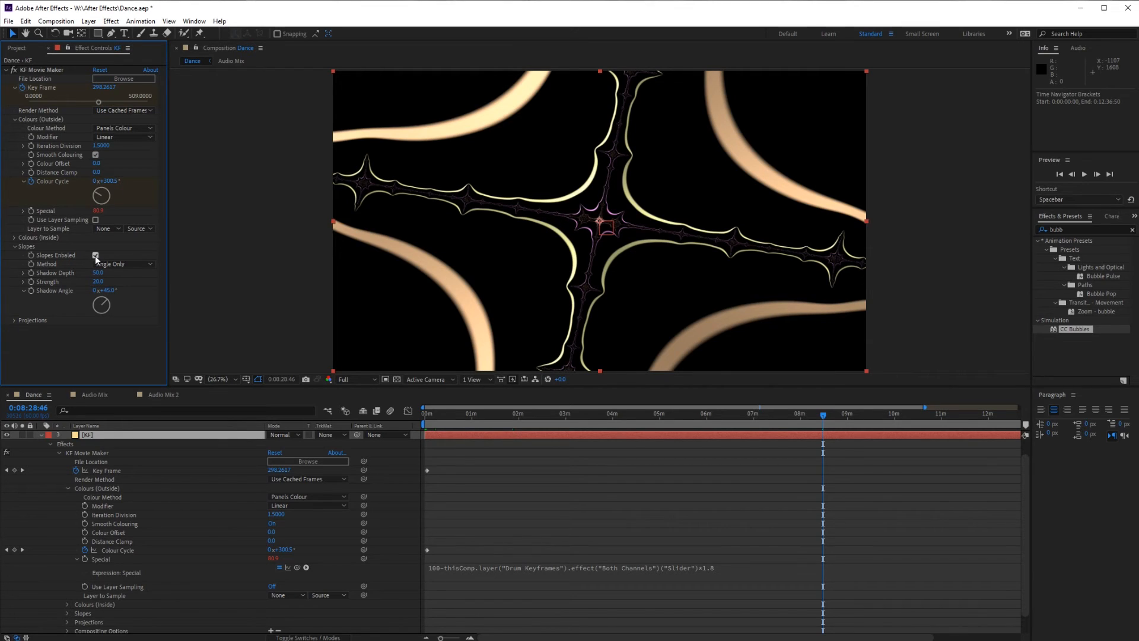
{"action": "left_click", "coordinate": [95, 255]}
{"action": "left_click", "coordinate": [95, 255]}
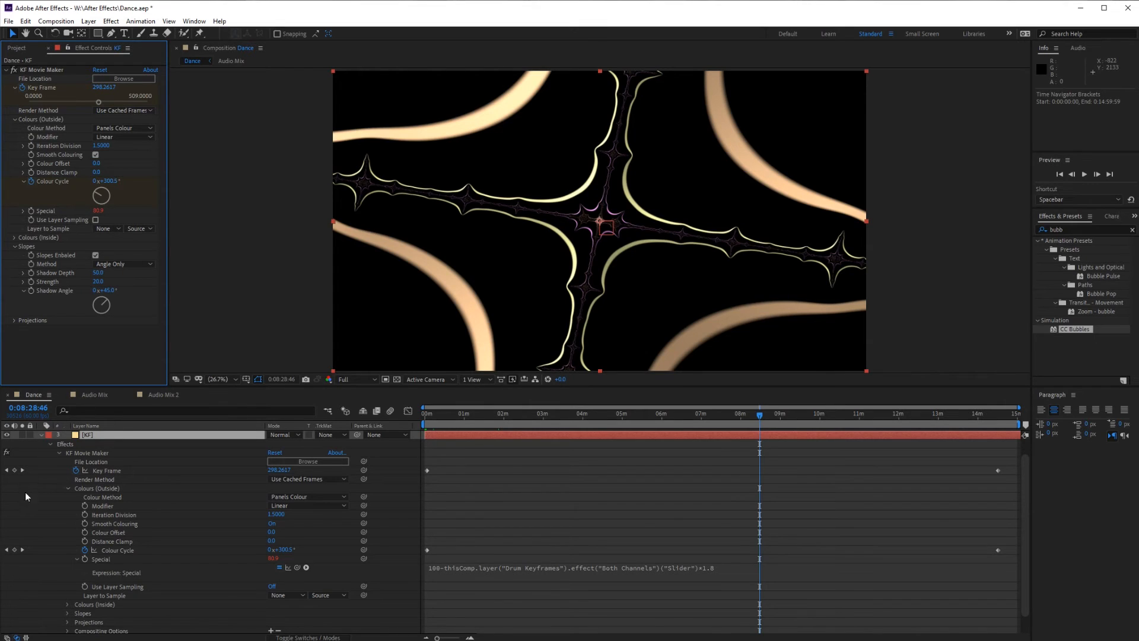
- Step through the first and last Colour Cycle keyframes and scrub back to about 0:29 to inspect the fractal
{"action": "left_click", "coordinate": [6, 552]}
{"action": "left_click", "coordinate": [6, 550]}
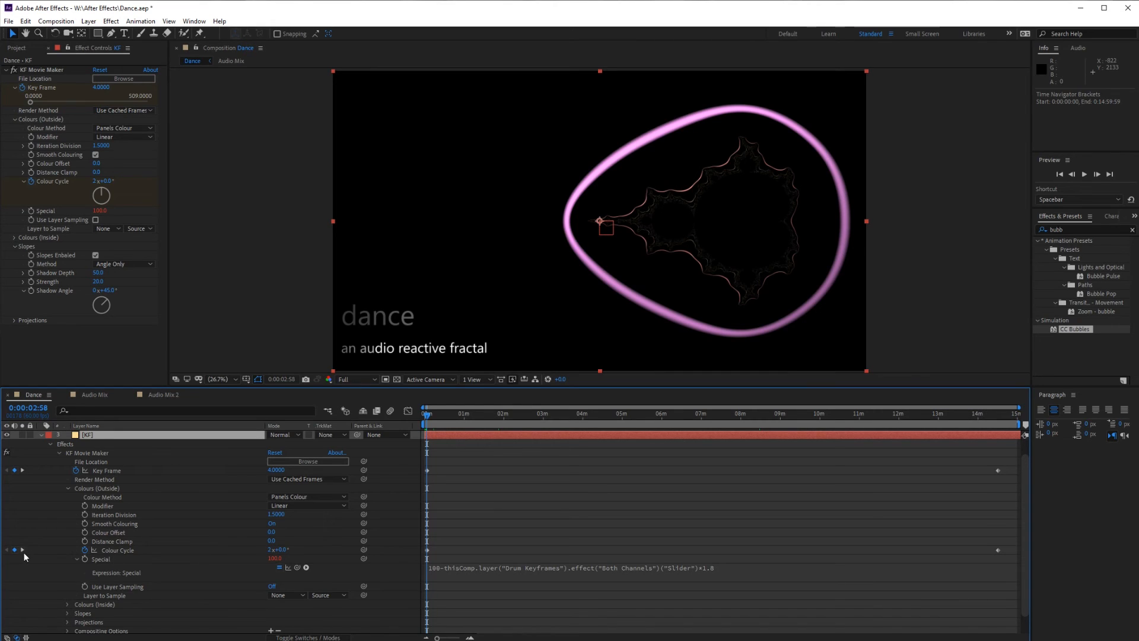
{"action": "left_click", "coordinate": [22, 550]}
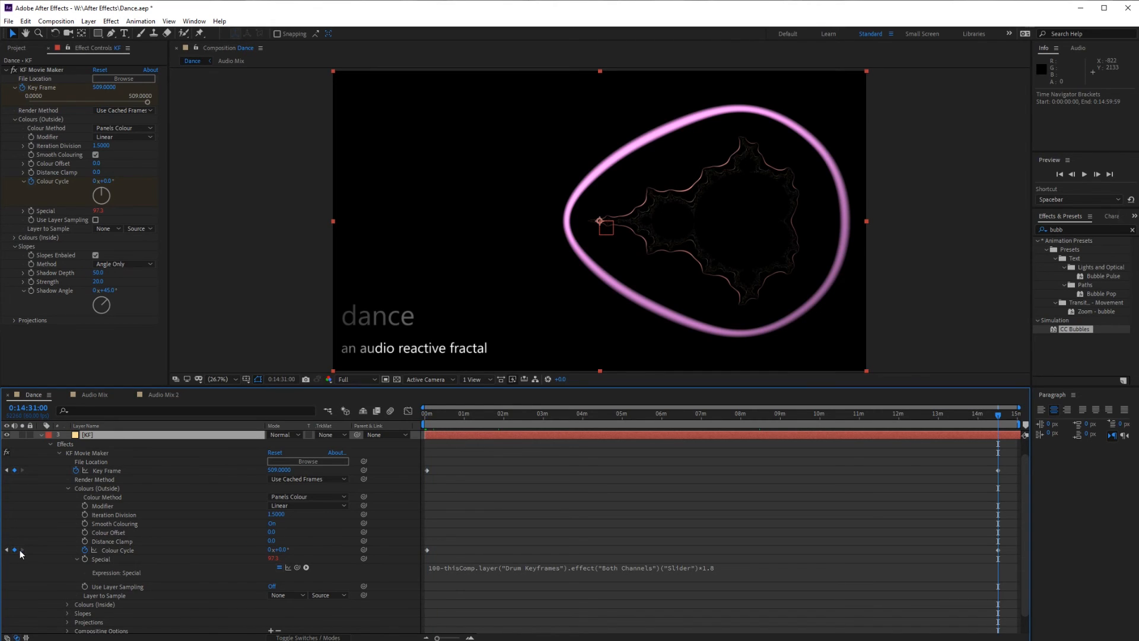
{"action": "left_click_drag", "start_coordinate": [821, 415], "coordinate": [444, 416]}
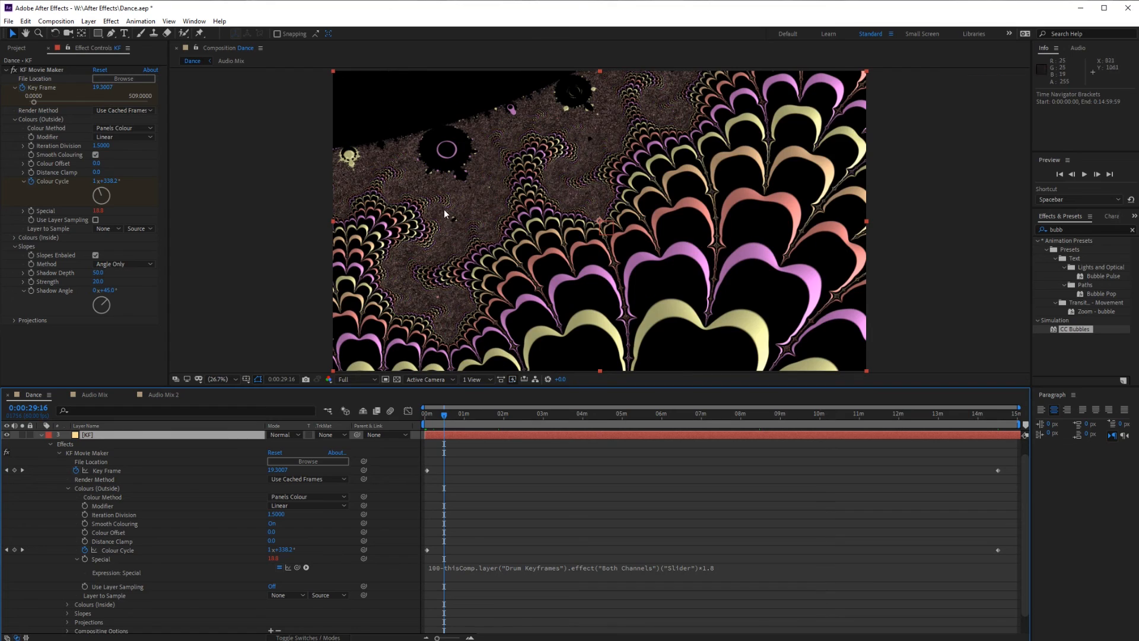